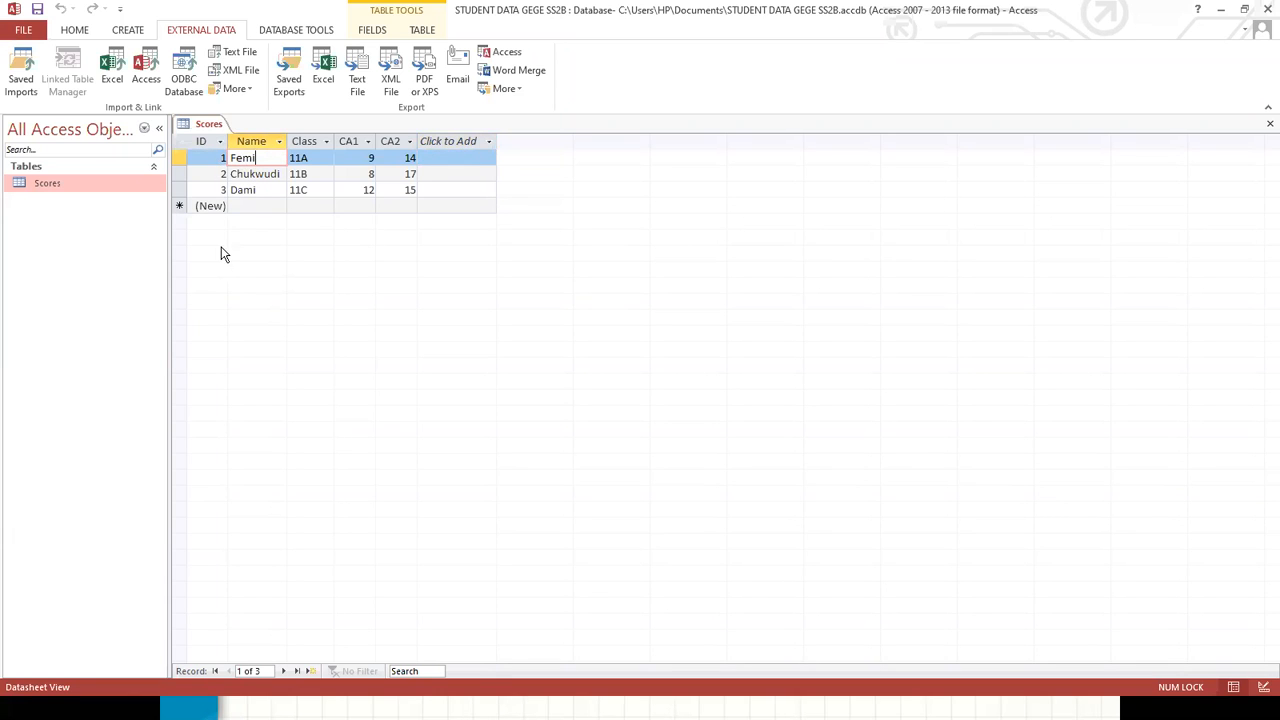
Close the Scores table, saving its layout changes, and reopen it in Datasheet View
left_click(427, 190)
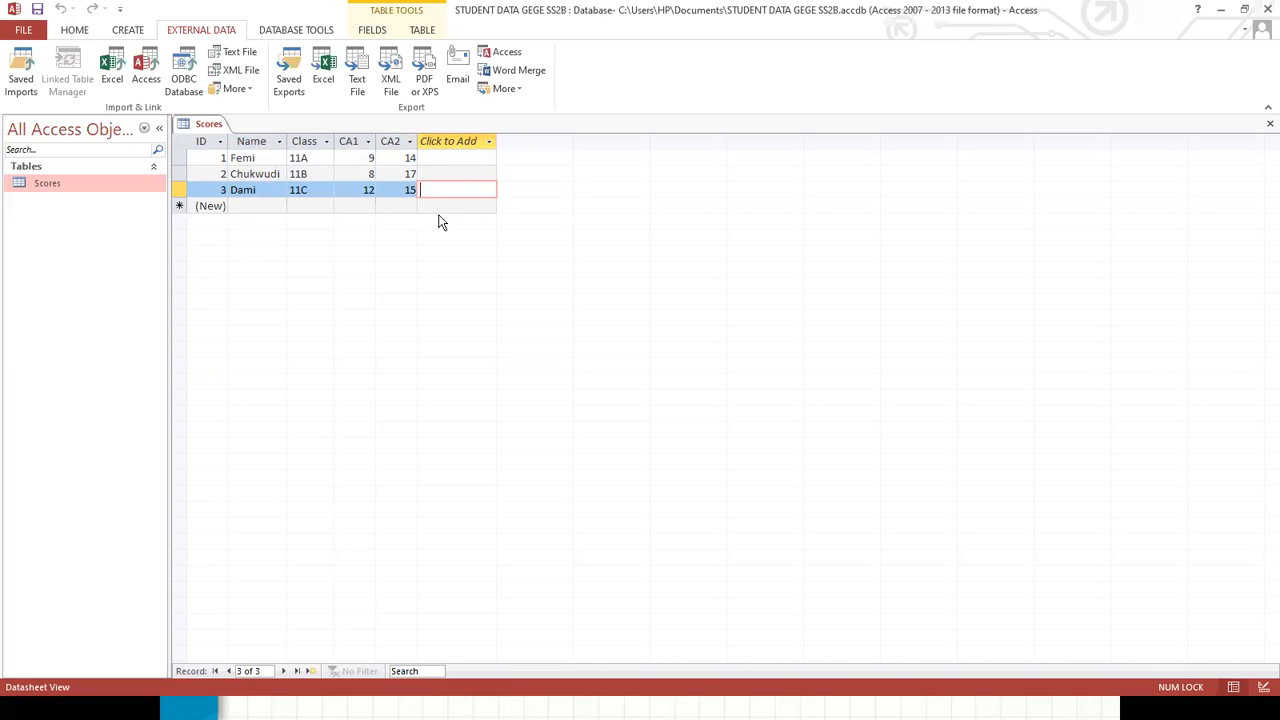
right_click(213, 126)
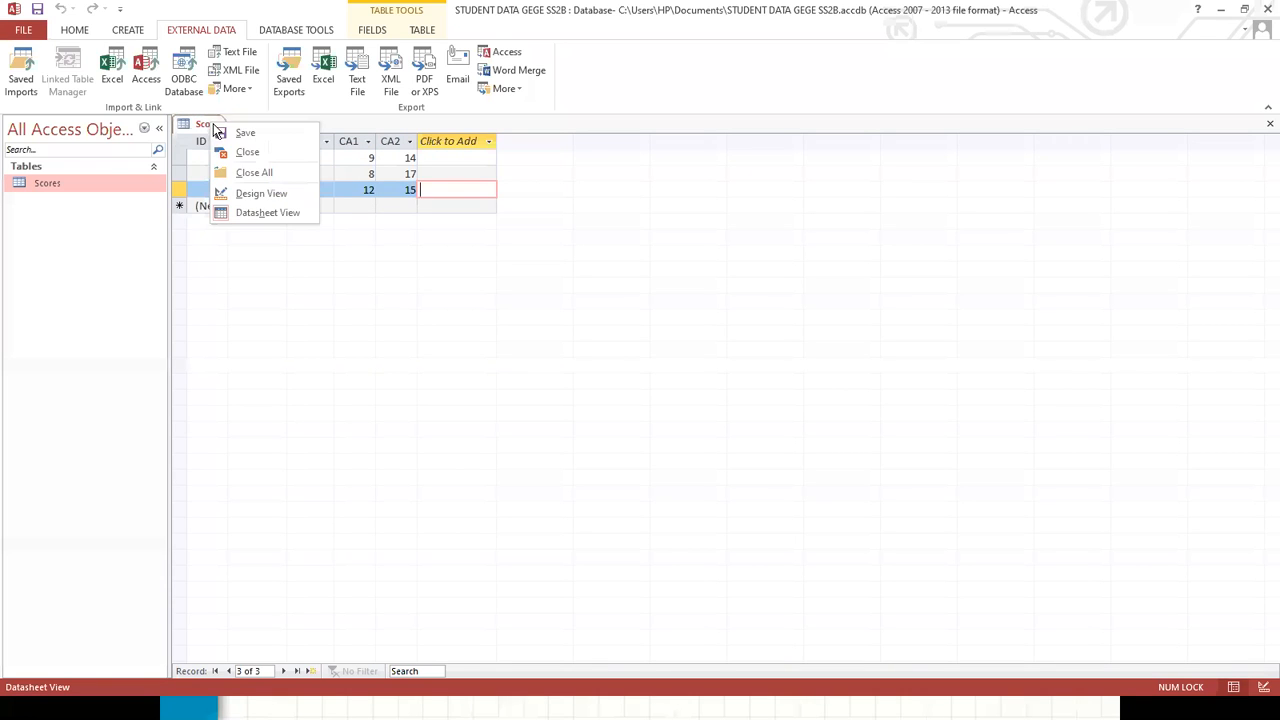
left_click(168, 224)
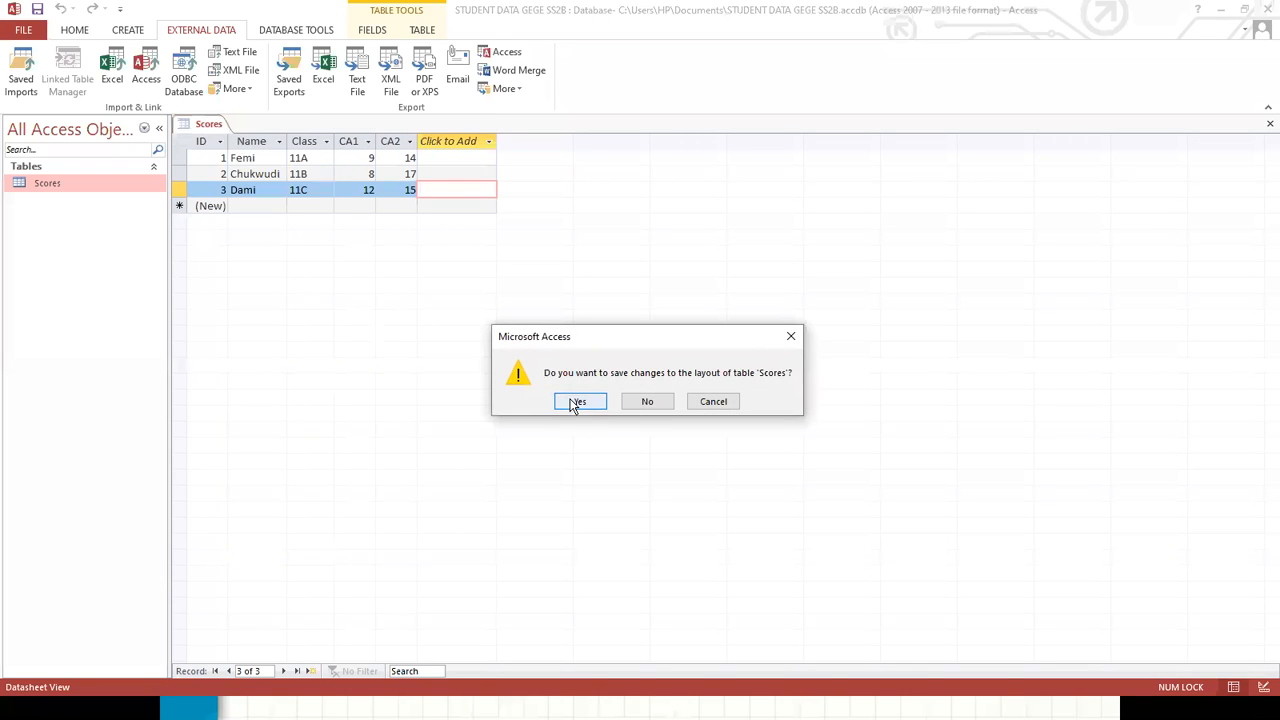
left_click(575, 402)
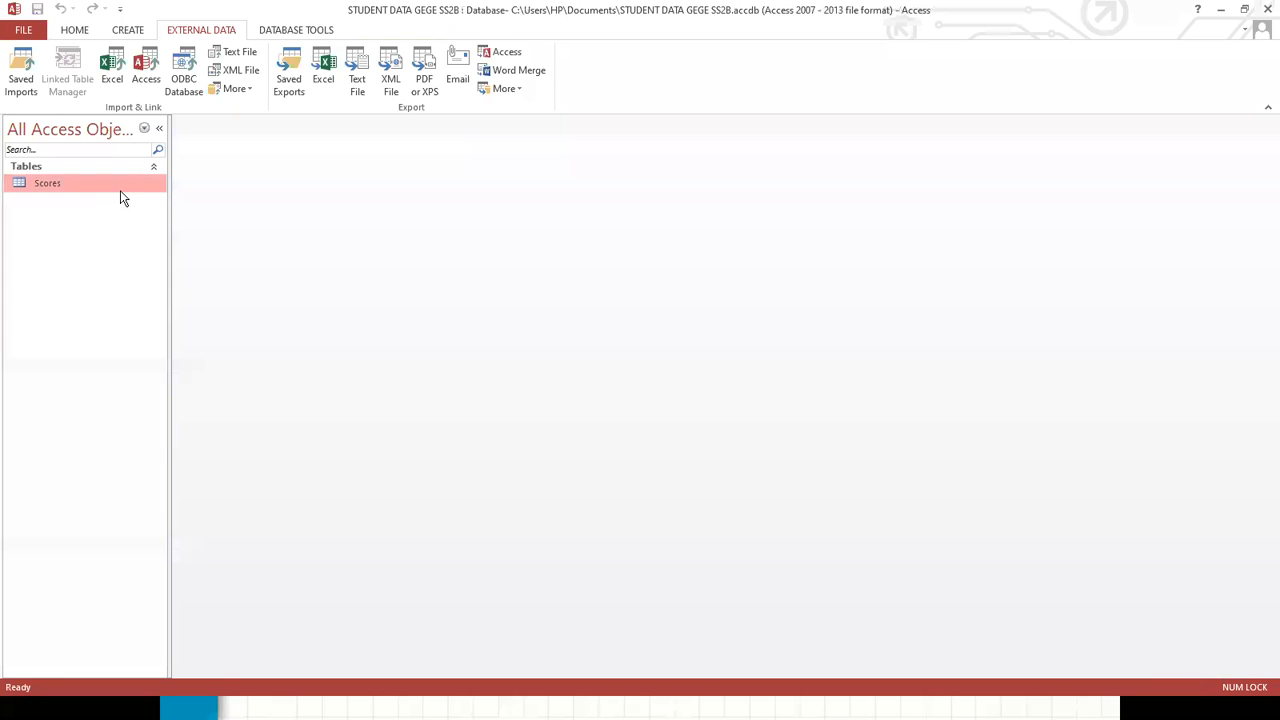
double_click(44, 186)
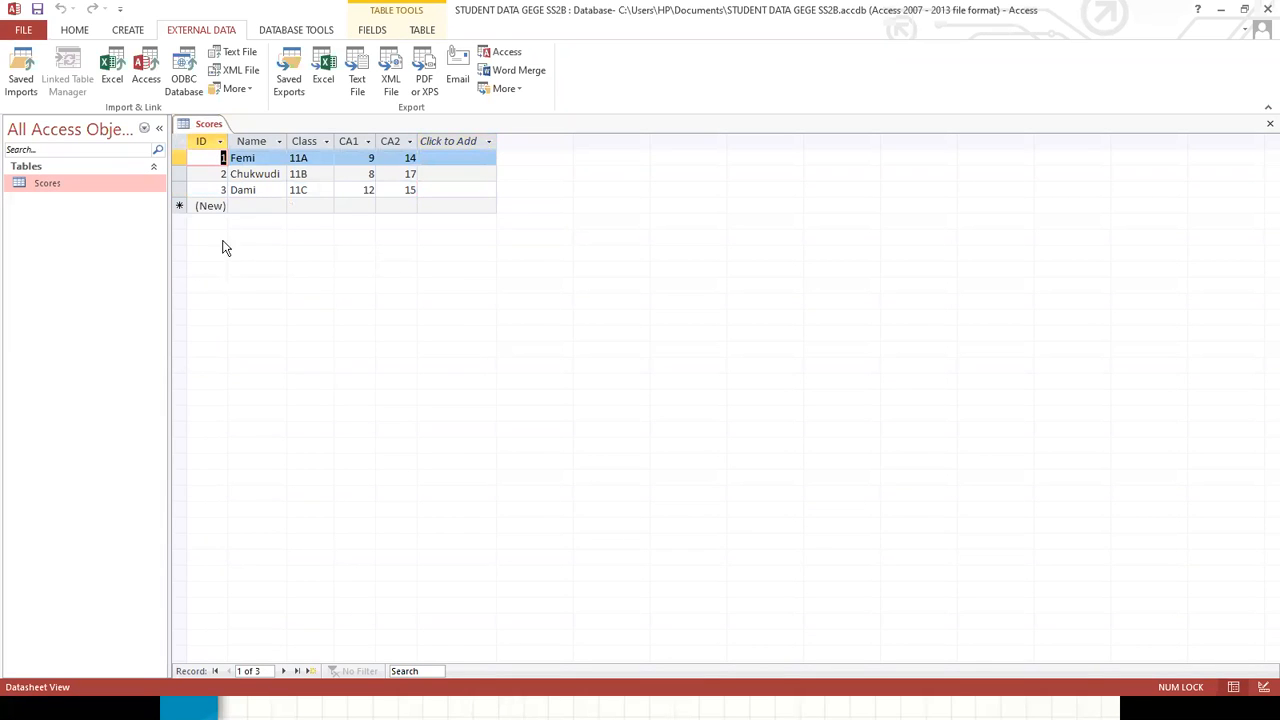
Start a Simple Query Wizard query on the Scores table with the fields Name, Class, CA1 and CA2
left_click(127, 32)
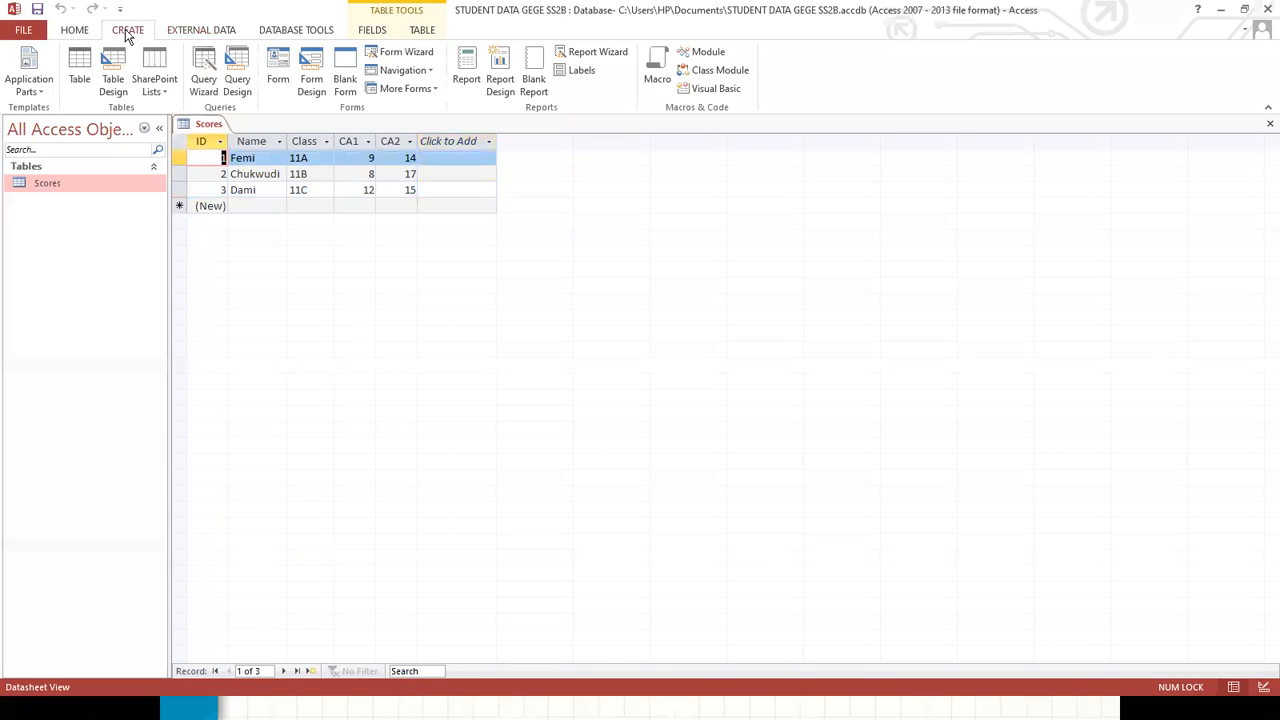
left_click(204, 64)
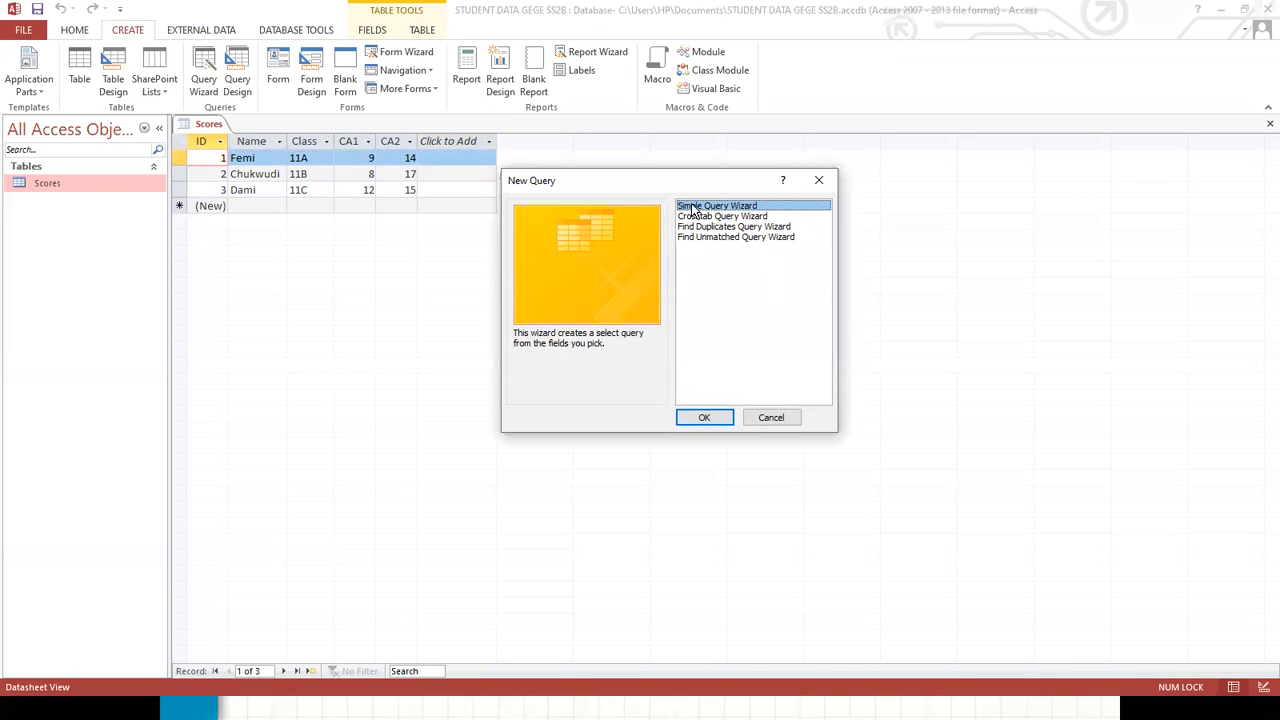
left_click(688, 417)
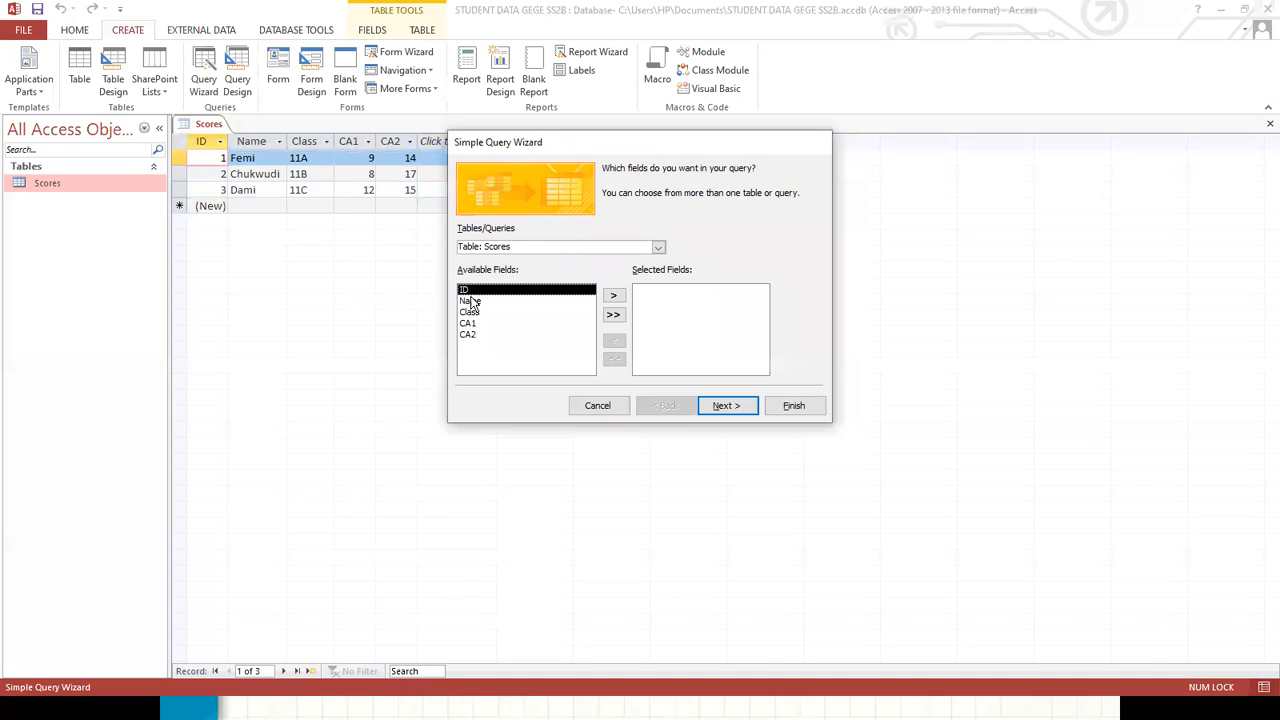
left_click(471, 302)
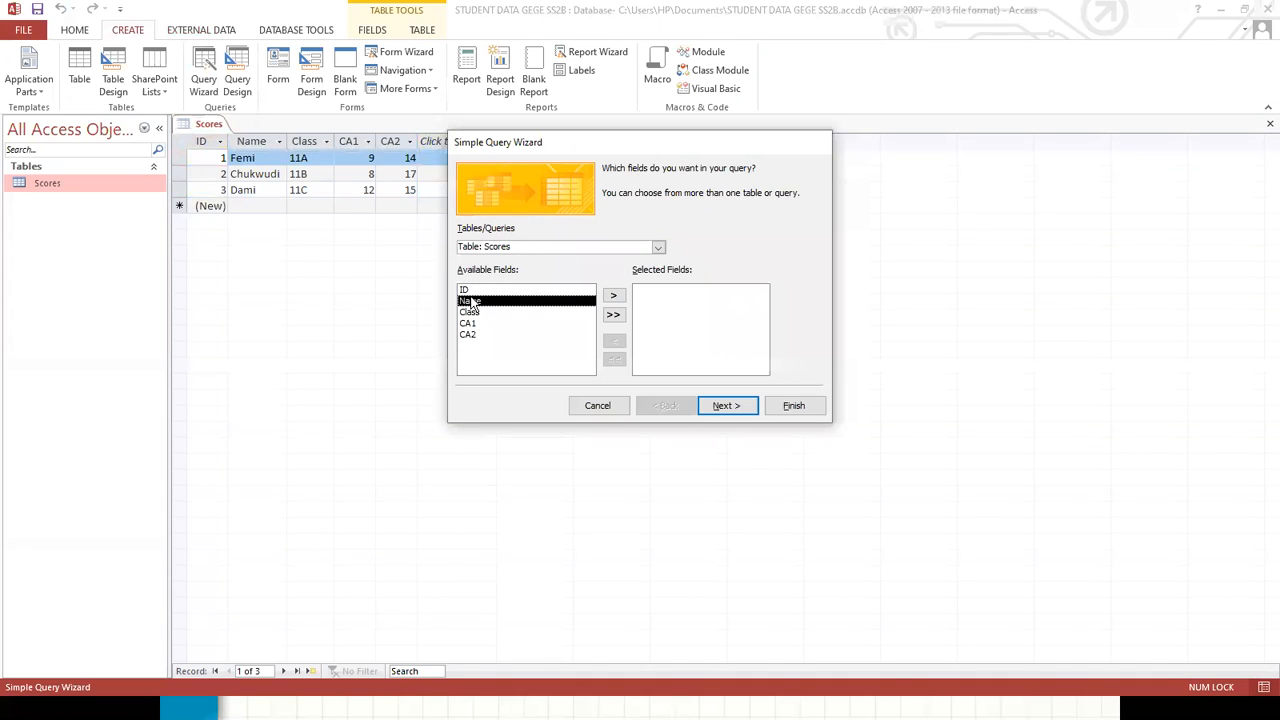
left_click(614, 295)
left_click(614, 296)
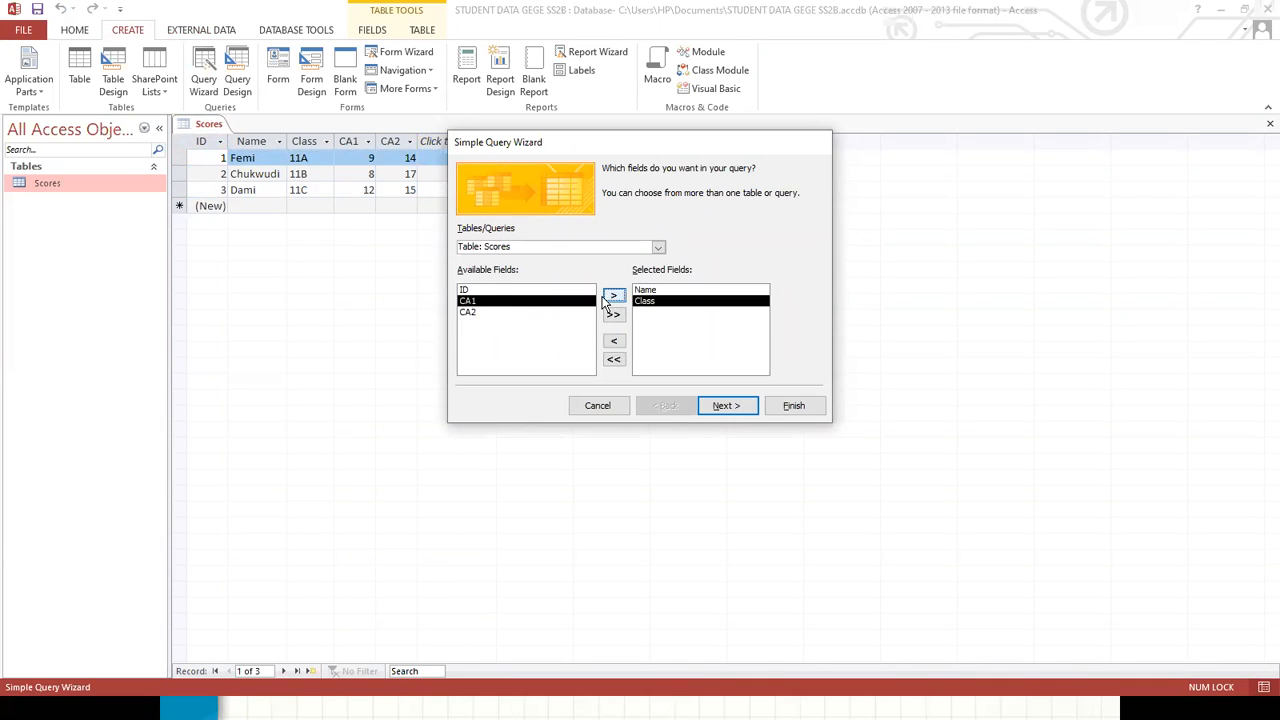
left_click(613, 296)
left_click(613, 296)
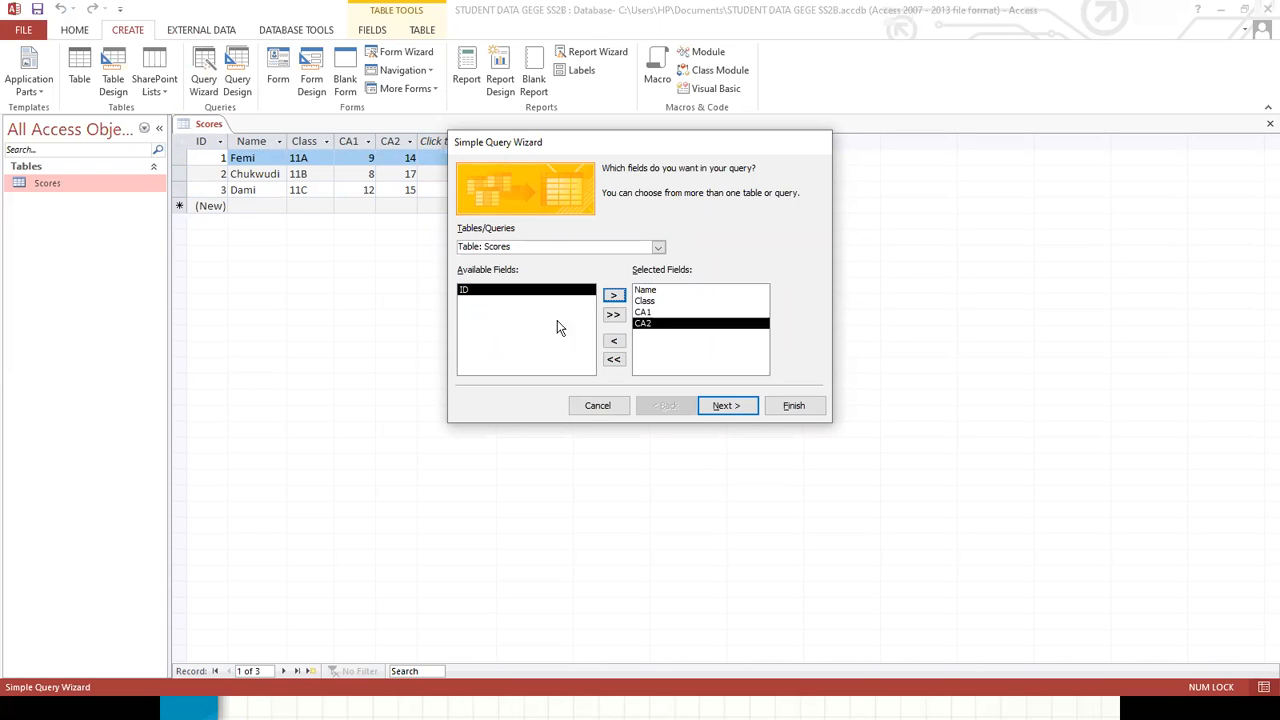
Finish the wizard as a detail query titled Scores Query, choosing to modify the query design
left_click(725, 406)
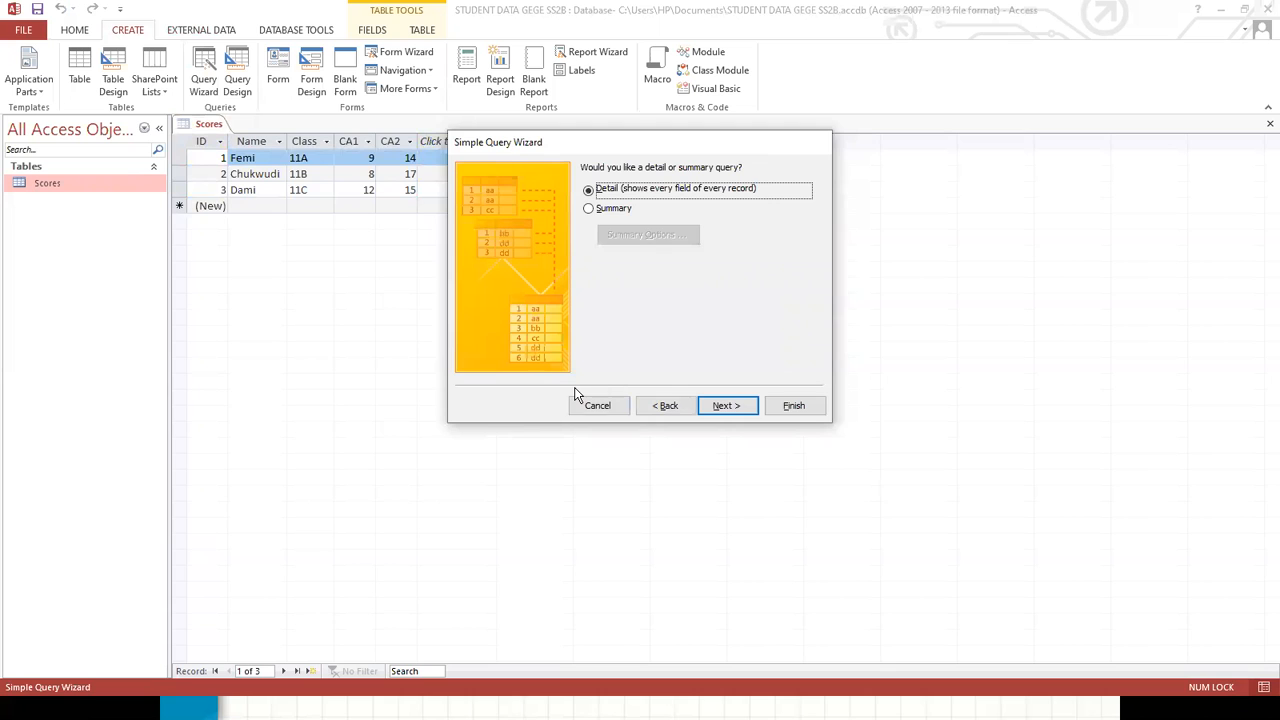
left_click(724, 406)
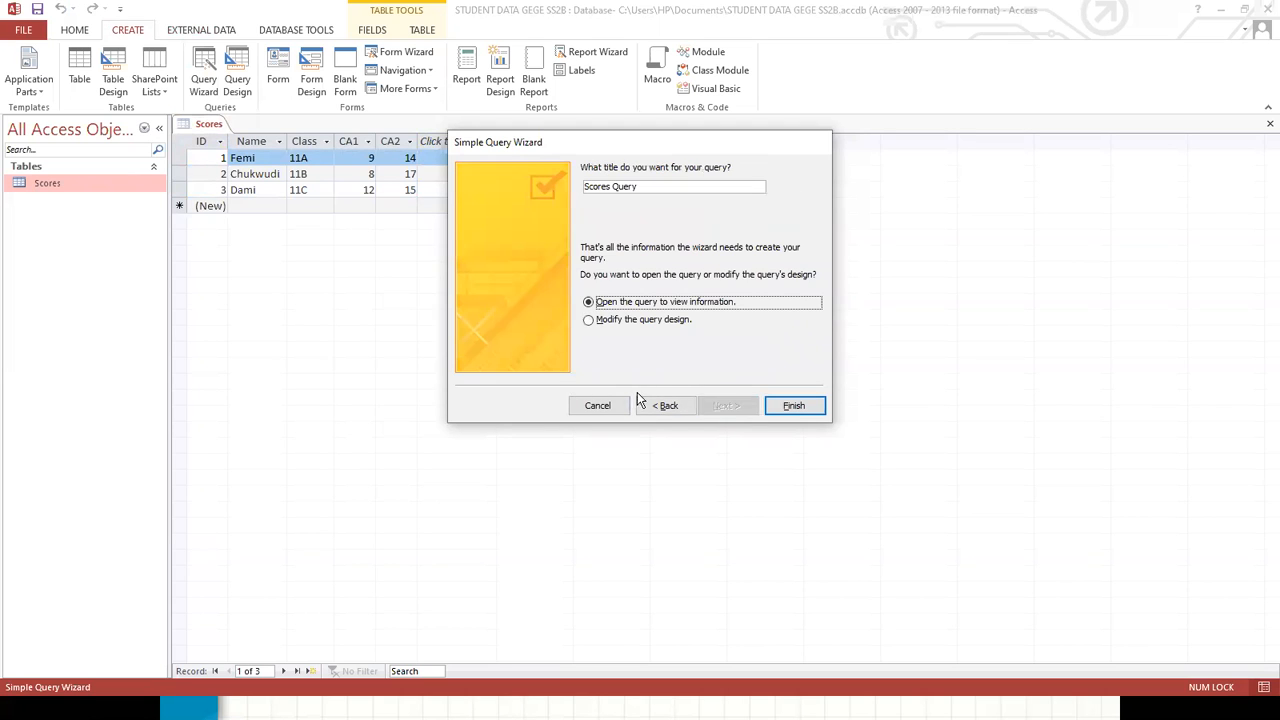
left_click(589, 320)
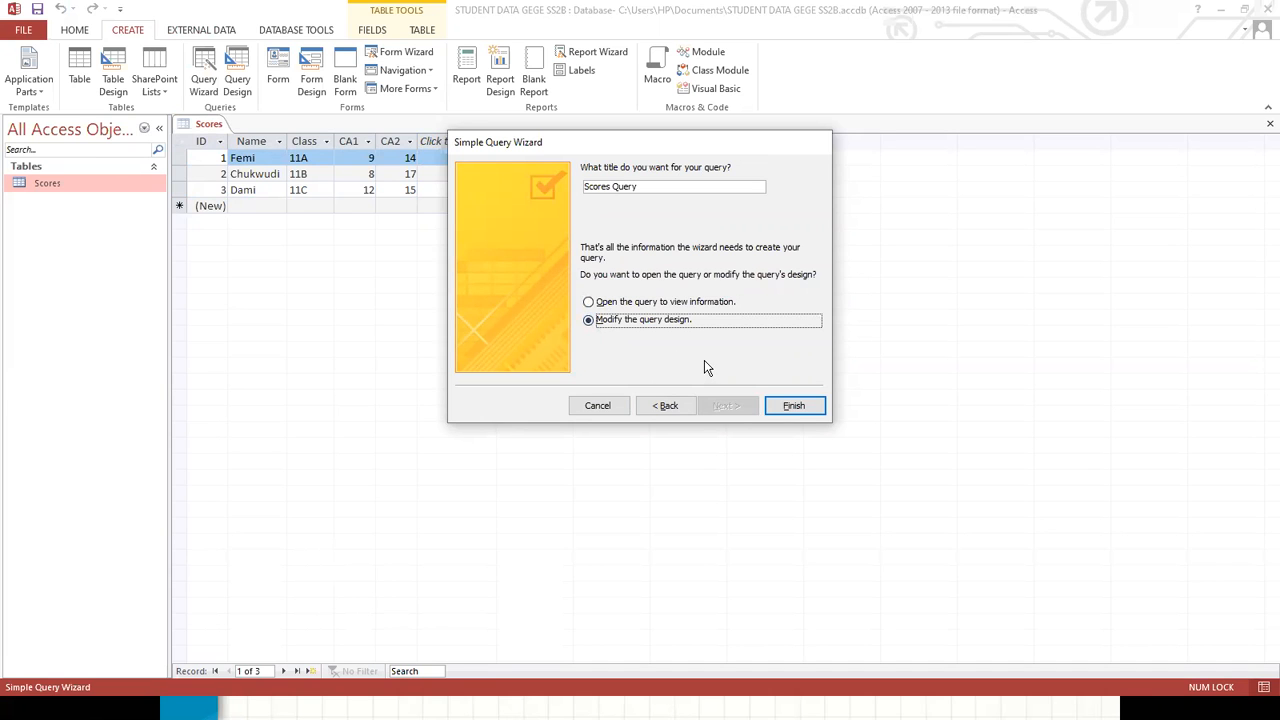
left_click(794, 405)
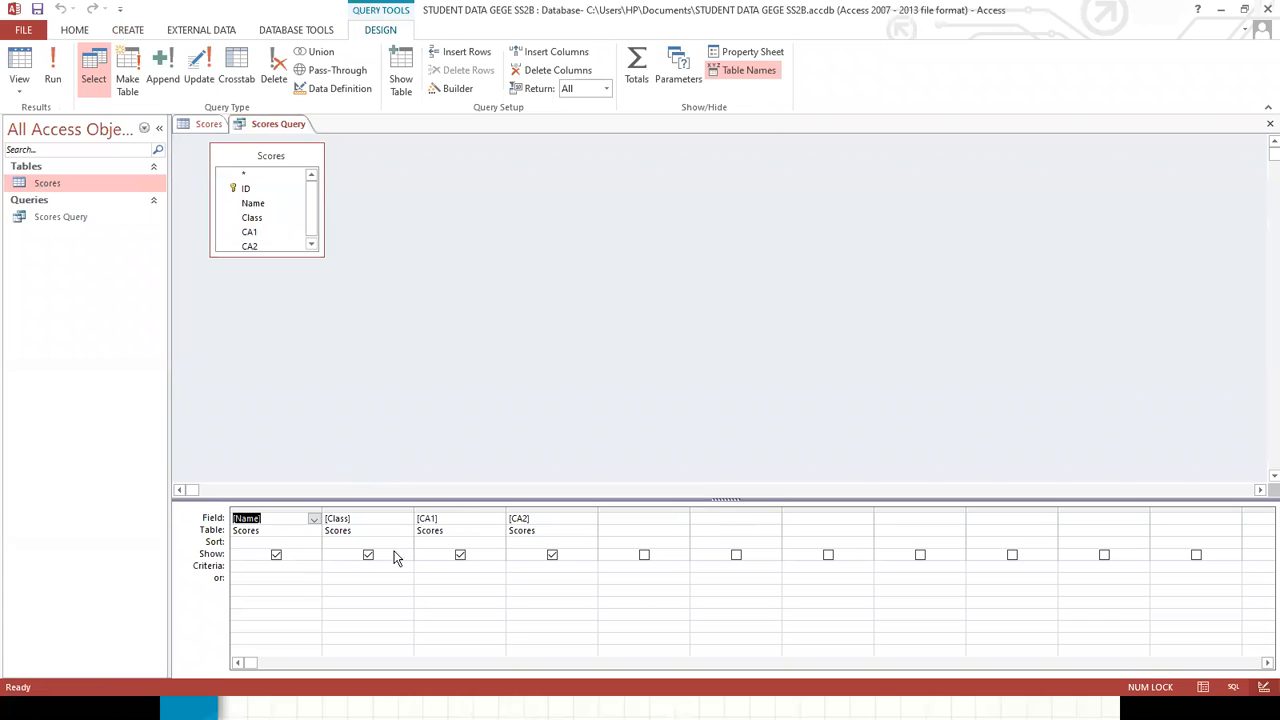
Enlarge the Scores field list in the query design to fit all its fields, and review the Class, CA1 and CA2 columns
left_click(608, 518)
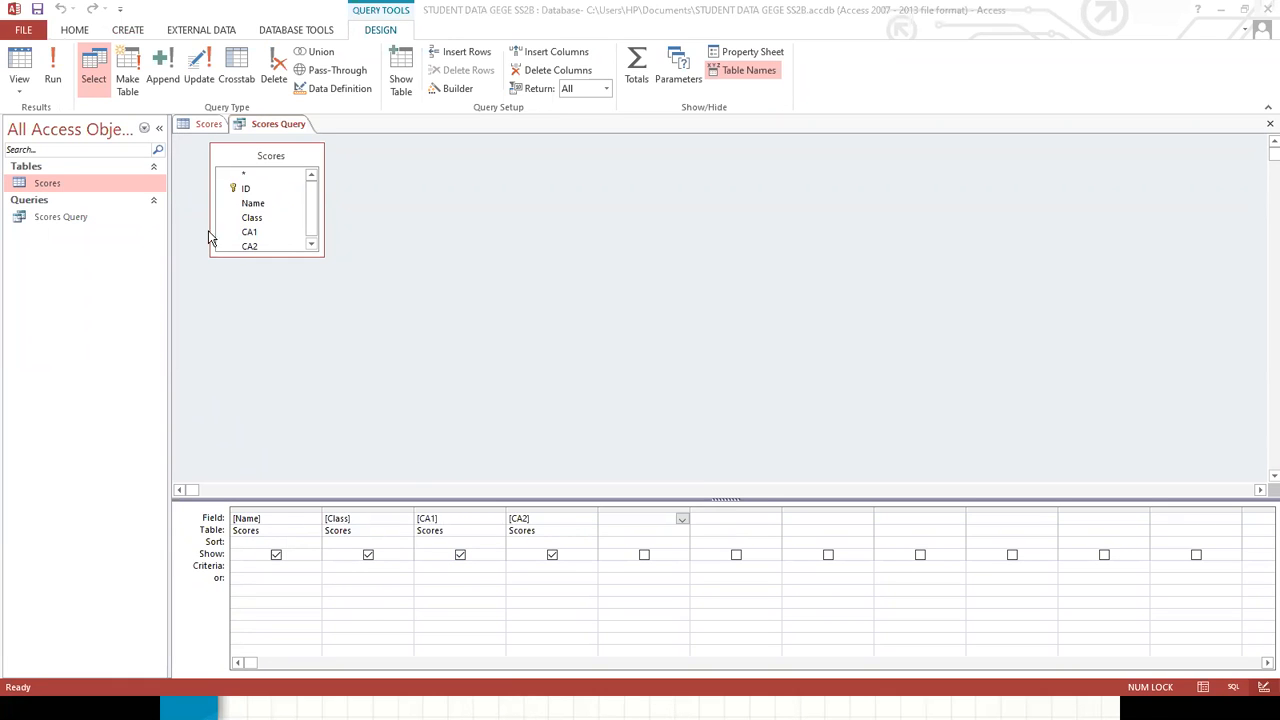
left_click_drag(256, 256, 272, 336)
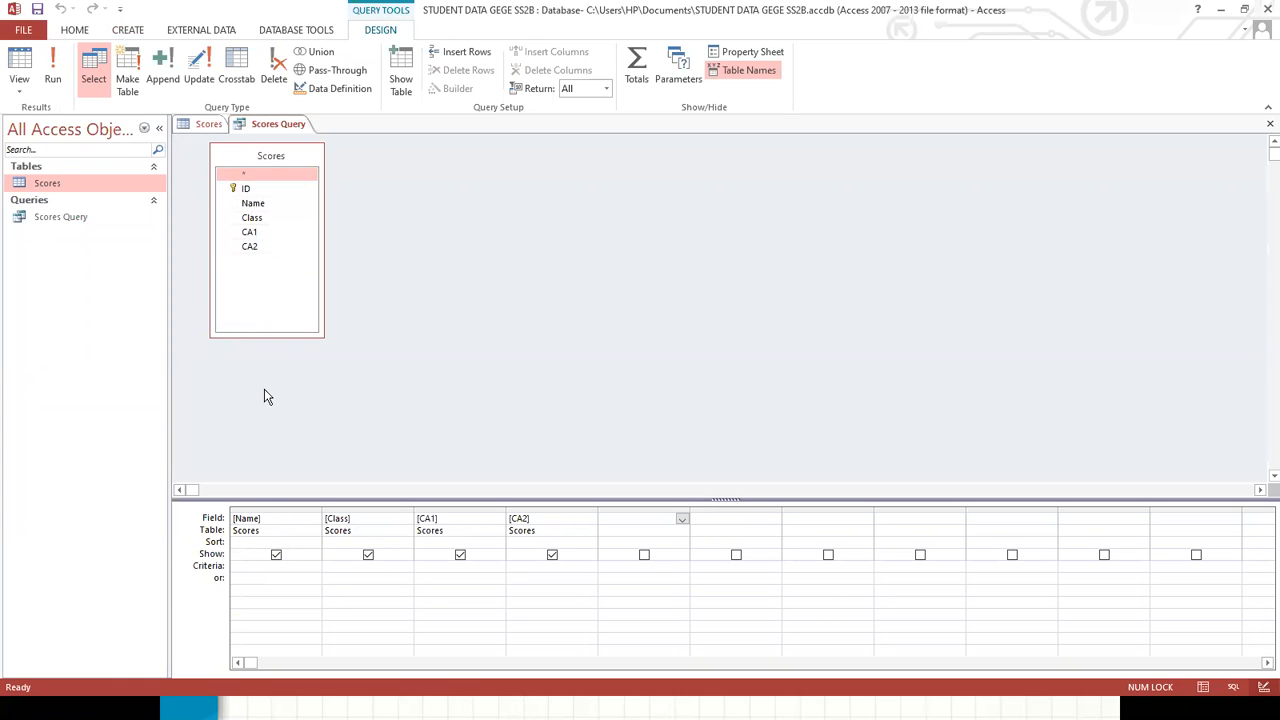
left_click(374, 517)
left_click(457, 517)
left_click(537, 517)
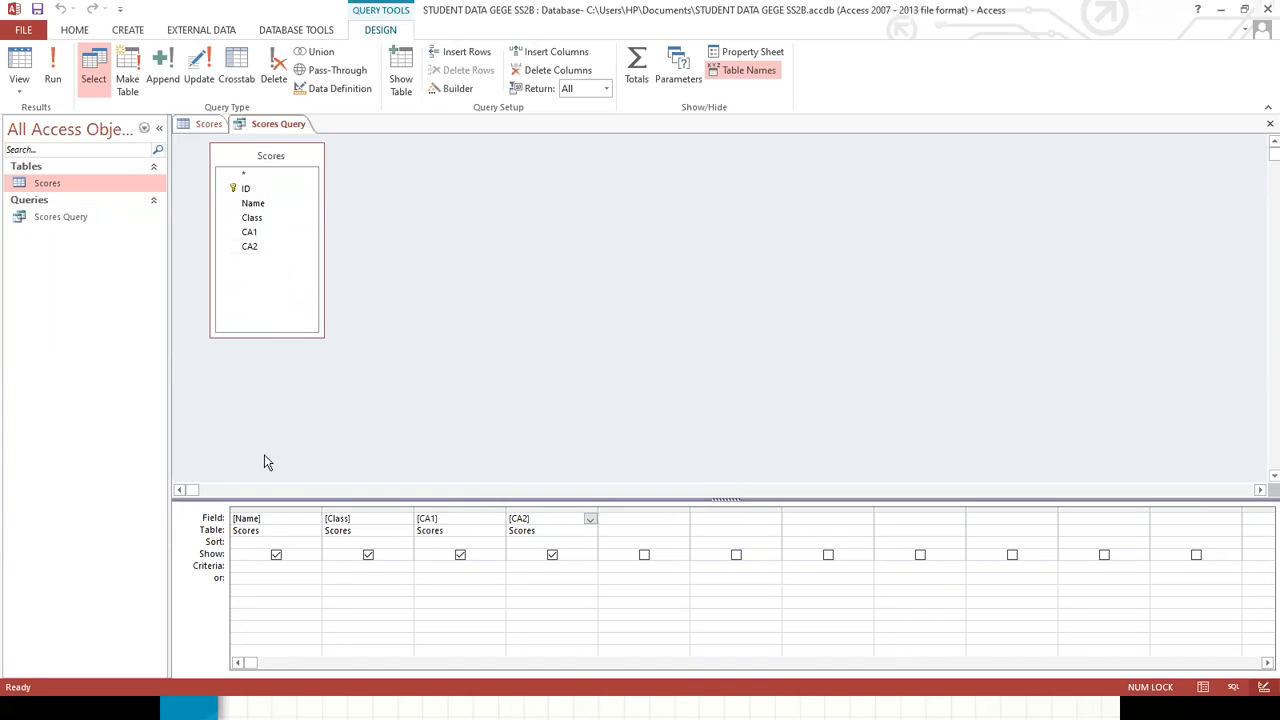
Add a calculated field in the first empty query column with the expression TOTAL:[CA1]+[CA2]
left_click(630, 521)
key("Caps_Lock")
type("TOTAL:")
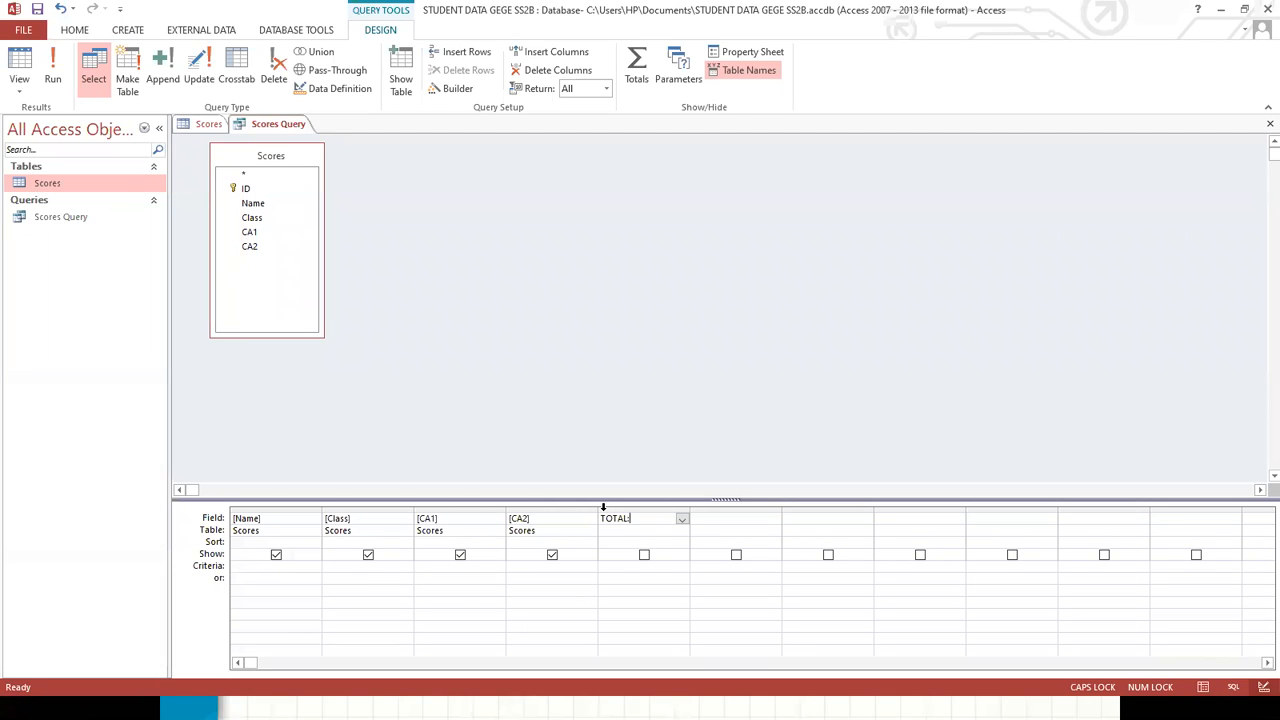
type("[]")
type("+")
type("[]")
type("CA1")
type("CA2")
Show the TOTAL expression in the Zoom box and set its font to Tahoma Bold, size 14
key("shift+F2")
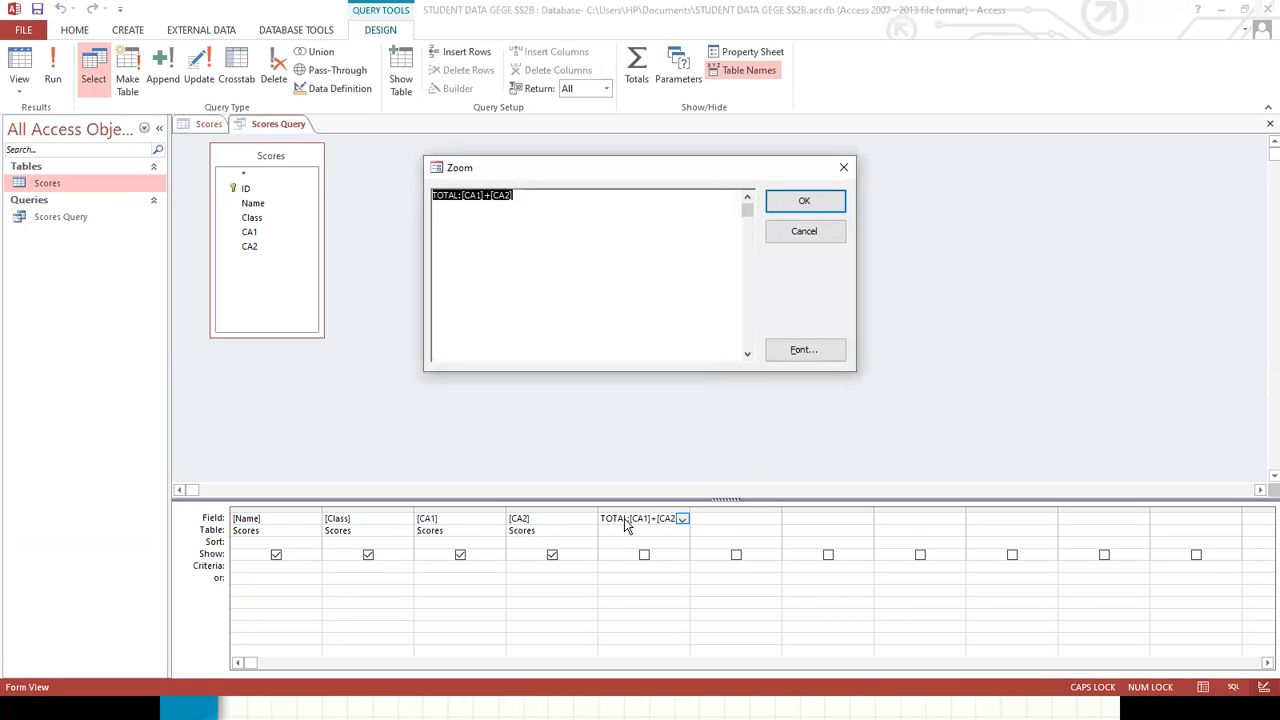
left_click(800, 352)
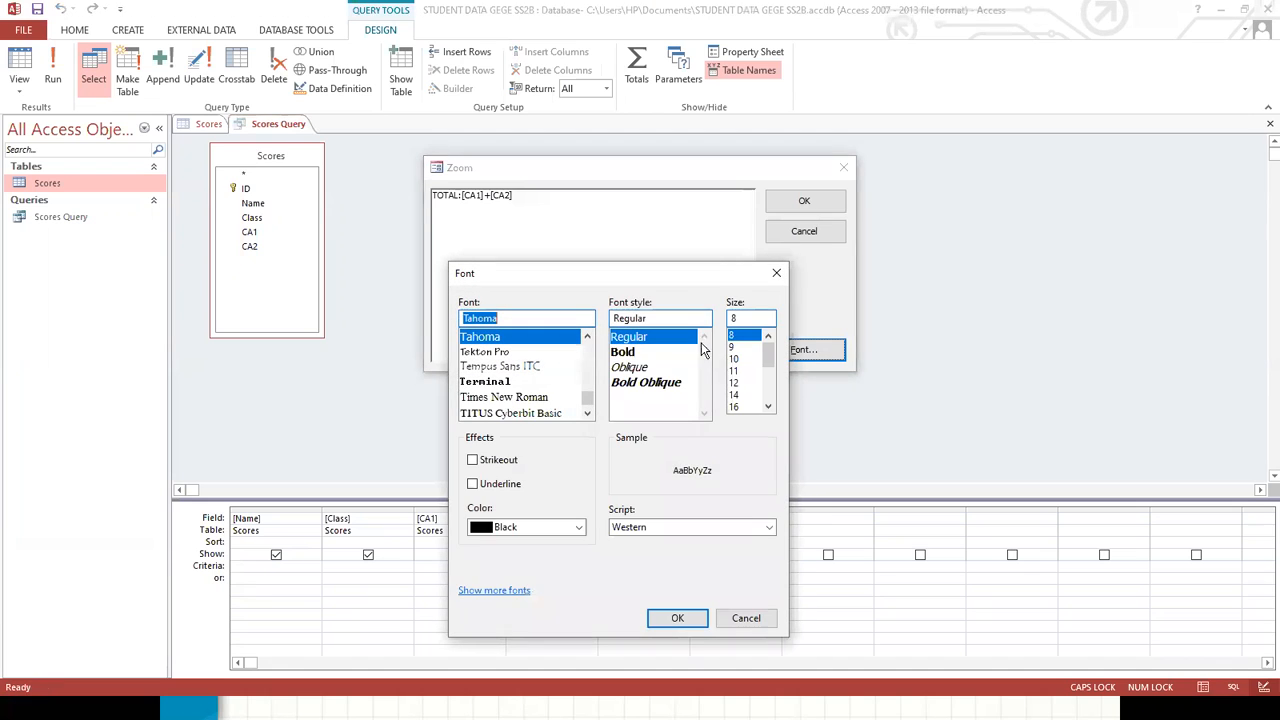
left_click(632, 352)
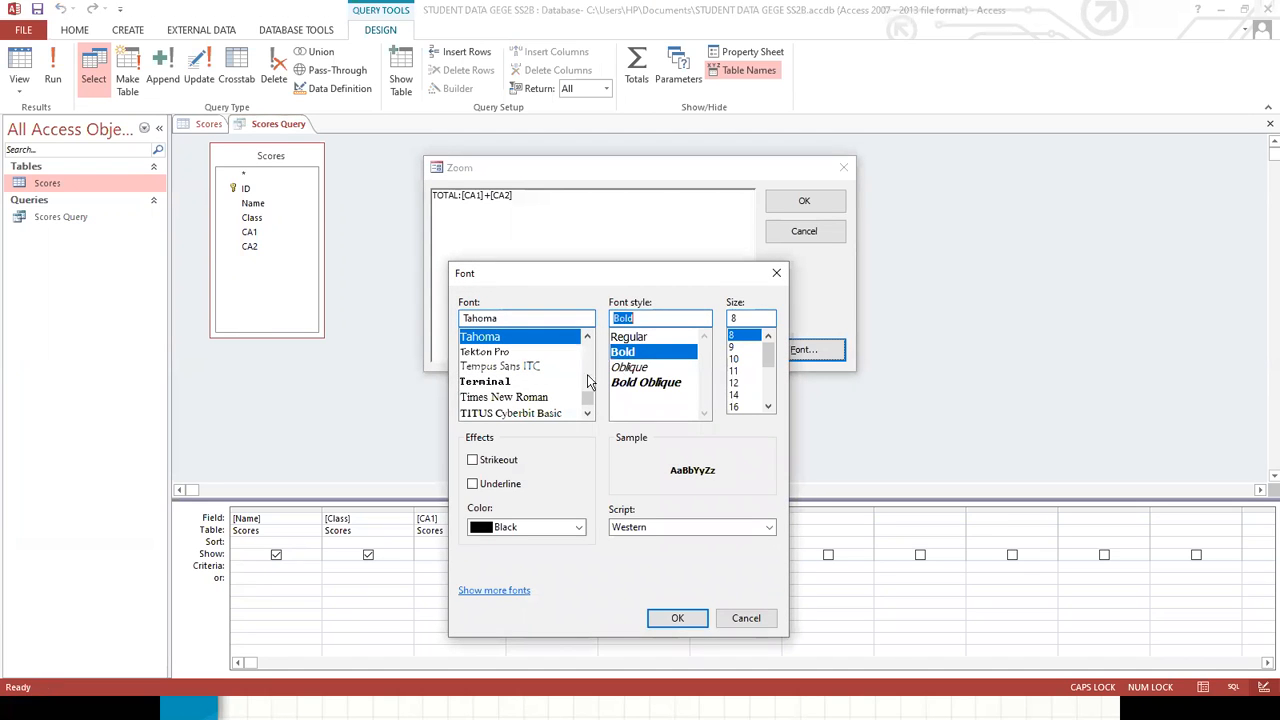
left_click(740, 394)
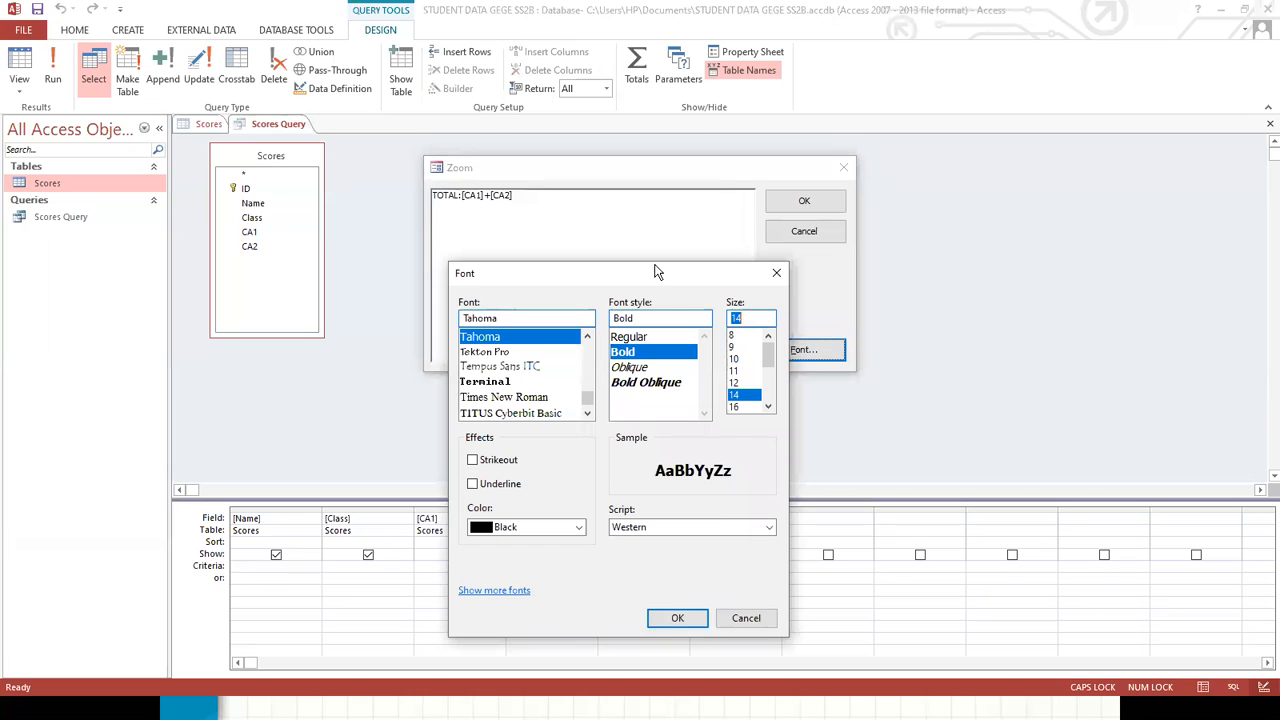
left_click_drag(640, 277, 607, 207)
left_click(640, 549)
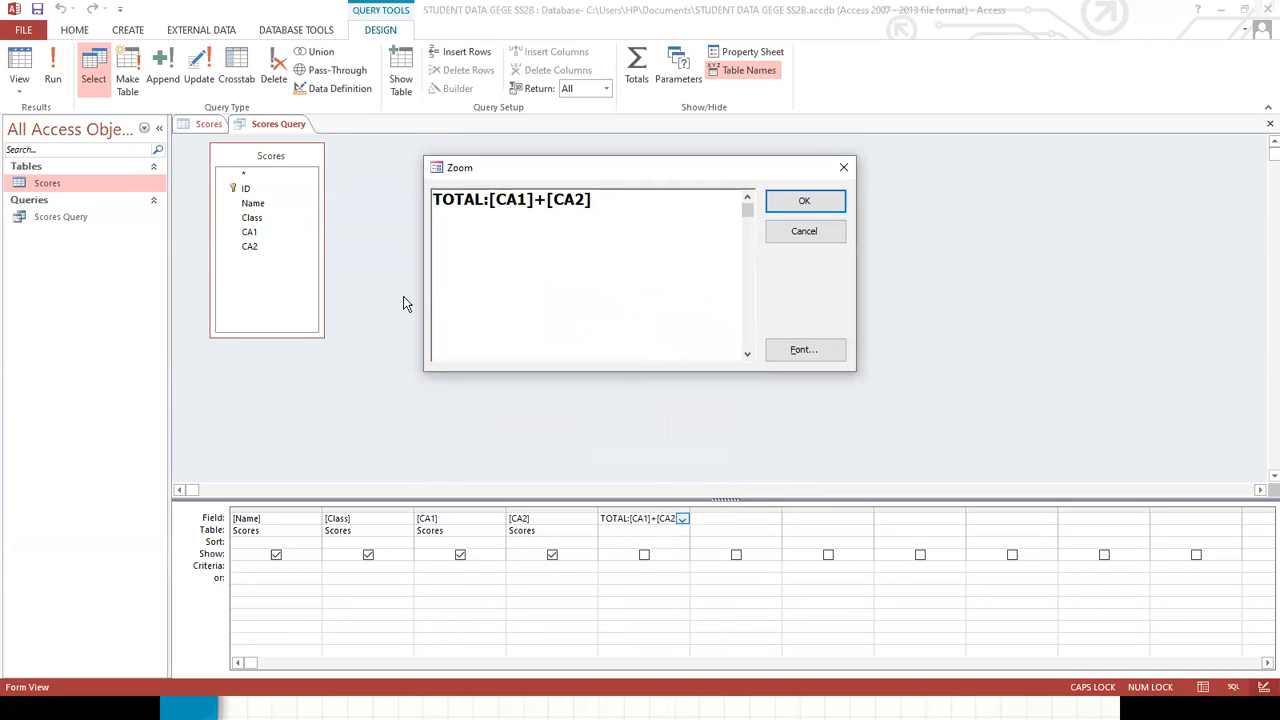
Review the TOTAL expression, accept it and run the query
left_click_drag(598, 199, 432, 199)
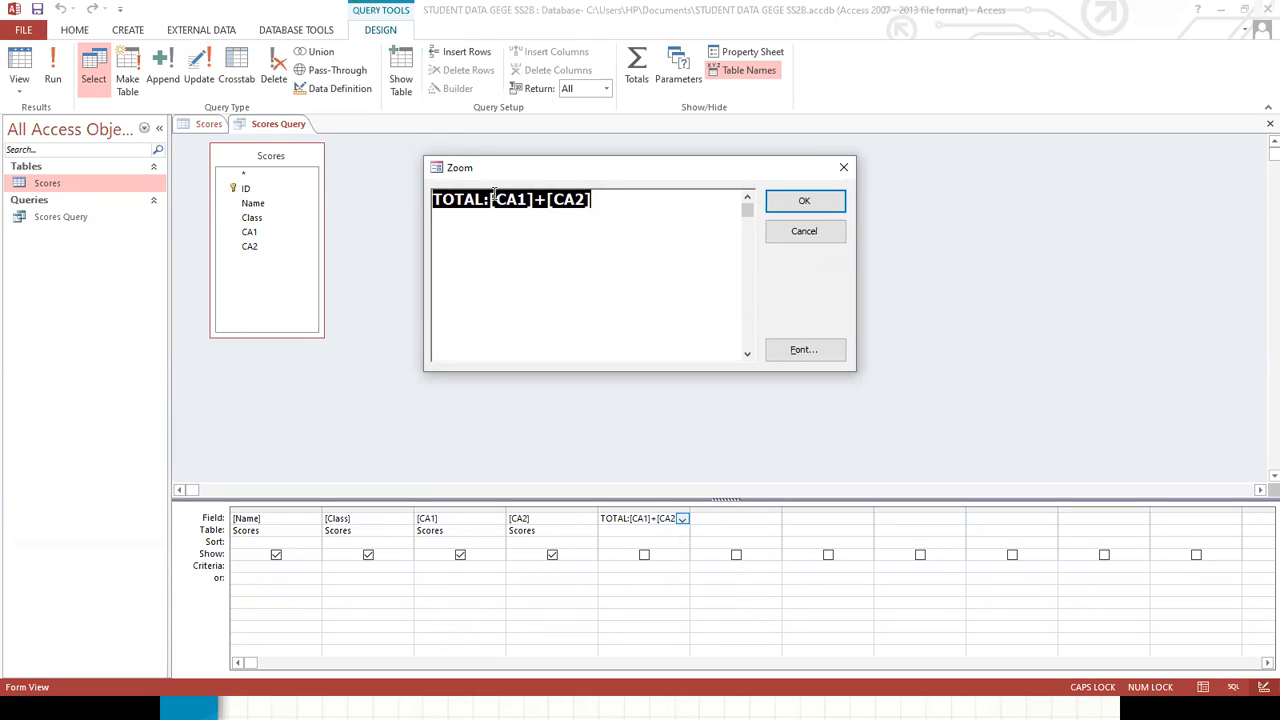
left_click(529, 199)
left_click_drag(598, 200, 490, 199)
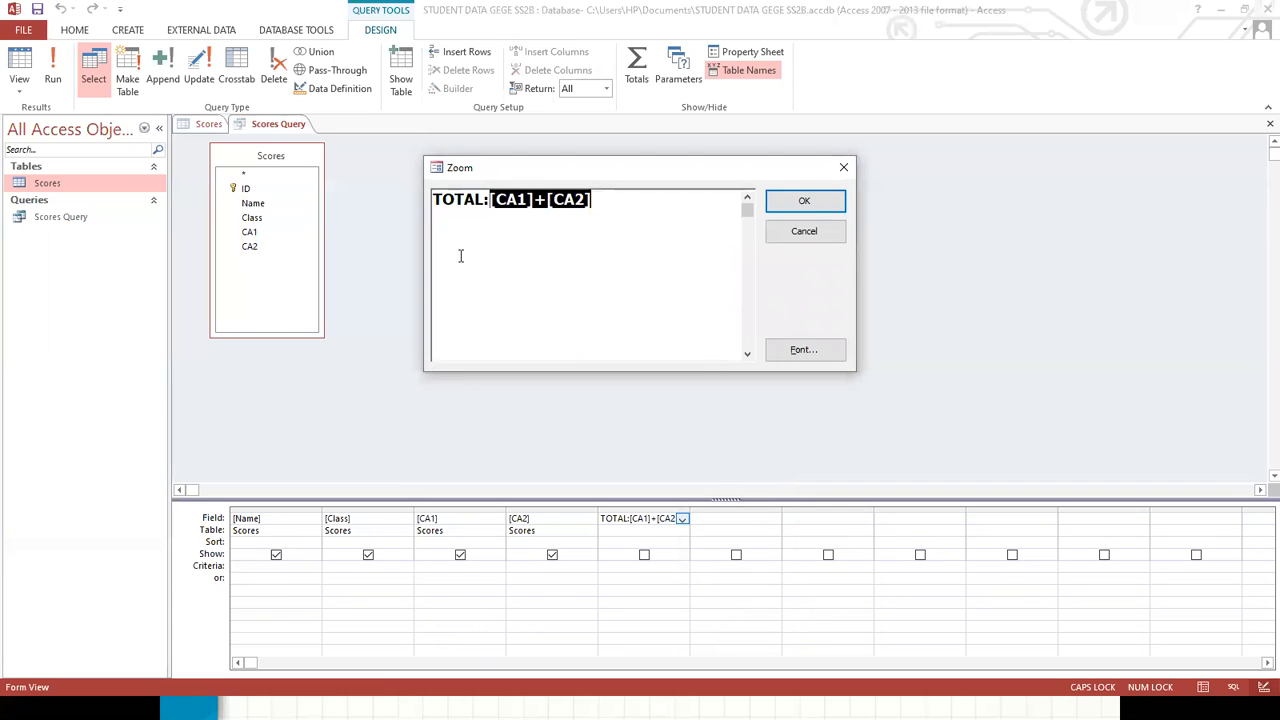
left_click(779, 203)
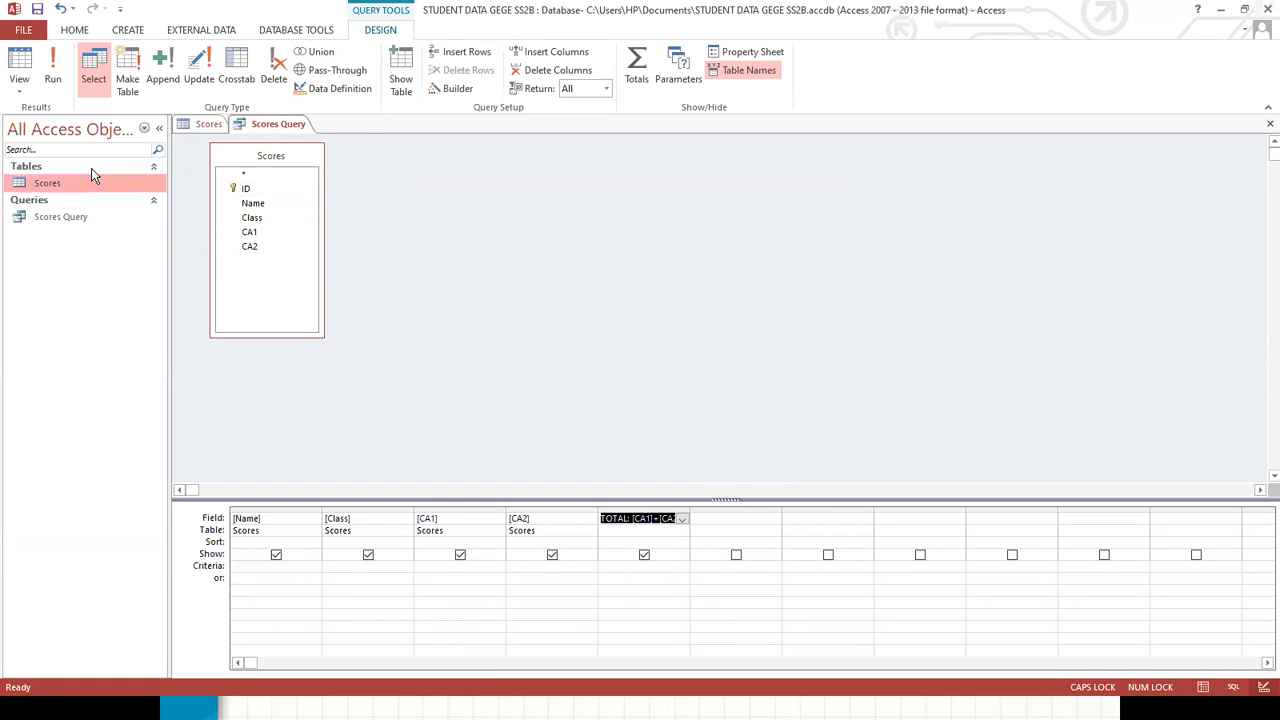
left_click(53, 62)
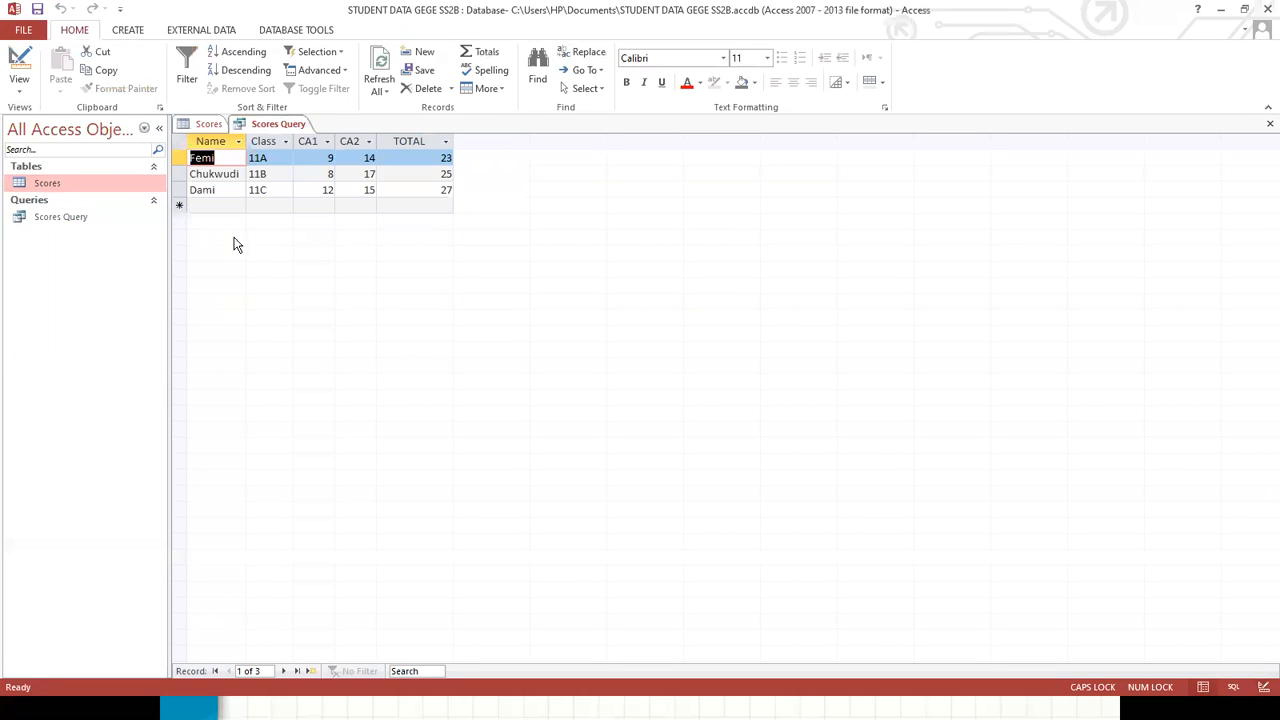
Fit the TOTAL column's width to its contents in the query results
left_click(270, 160)
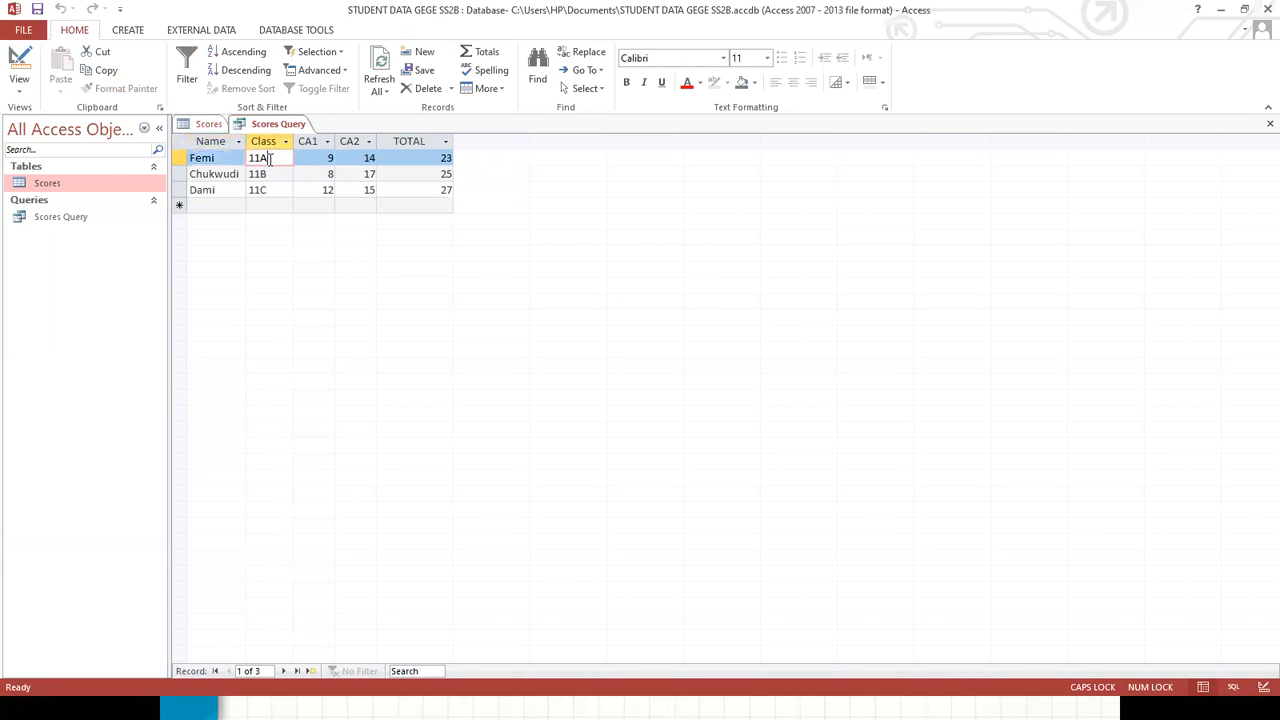
left_click(410, 140)
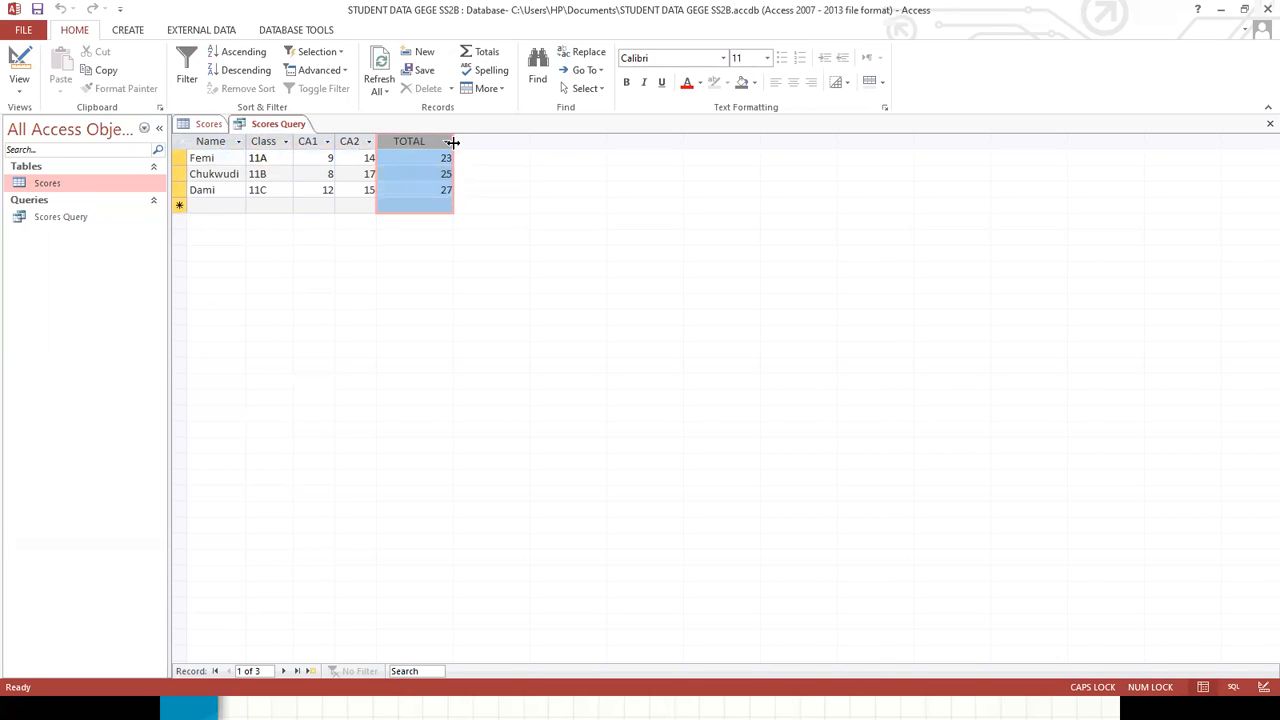
double_click(452, 142)
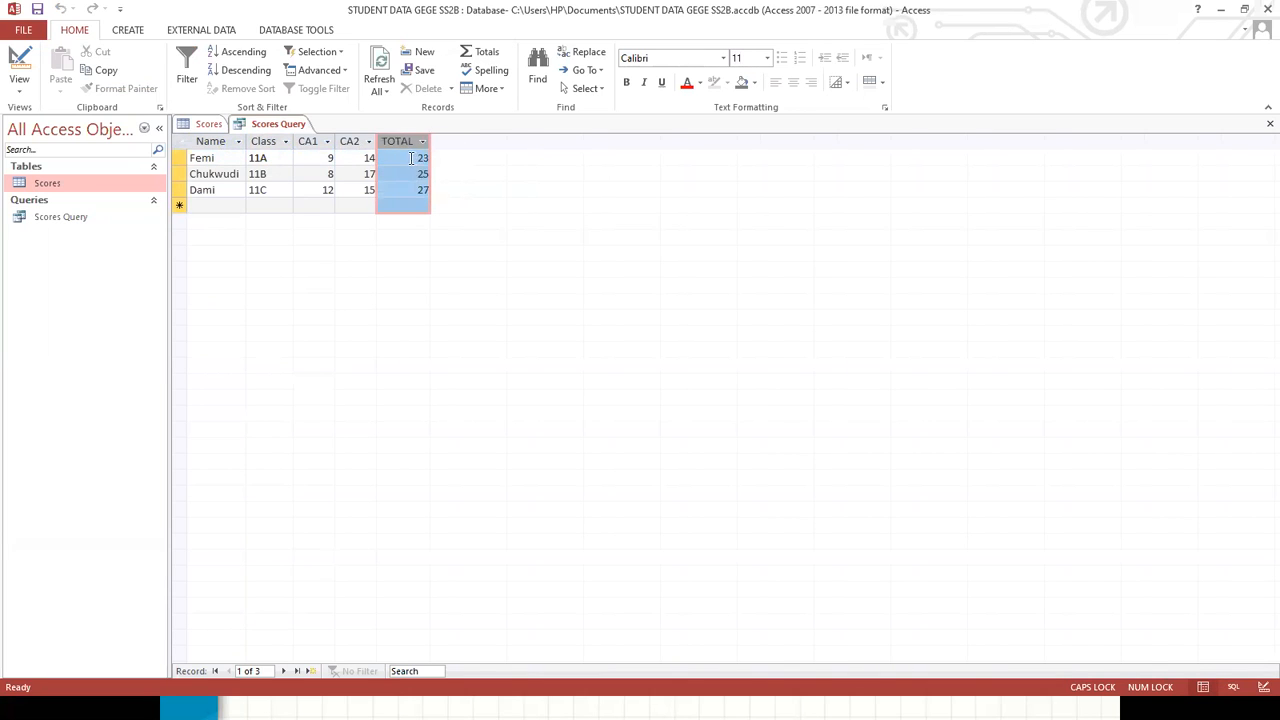
Compare the CA1 and CA2 scores with the TOTAL values in the query results
left_click(413, 158)
left_click(329, 160)
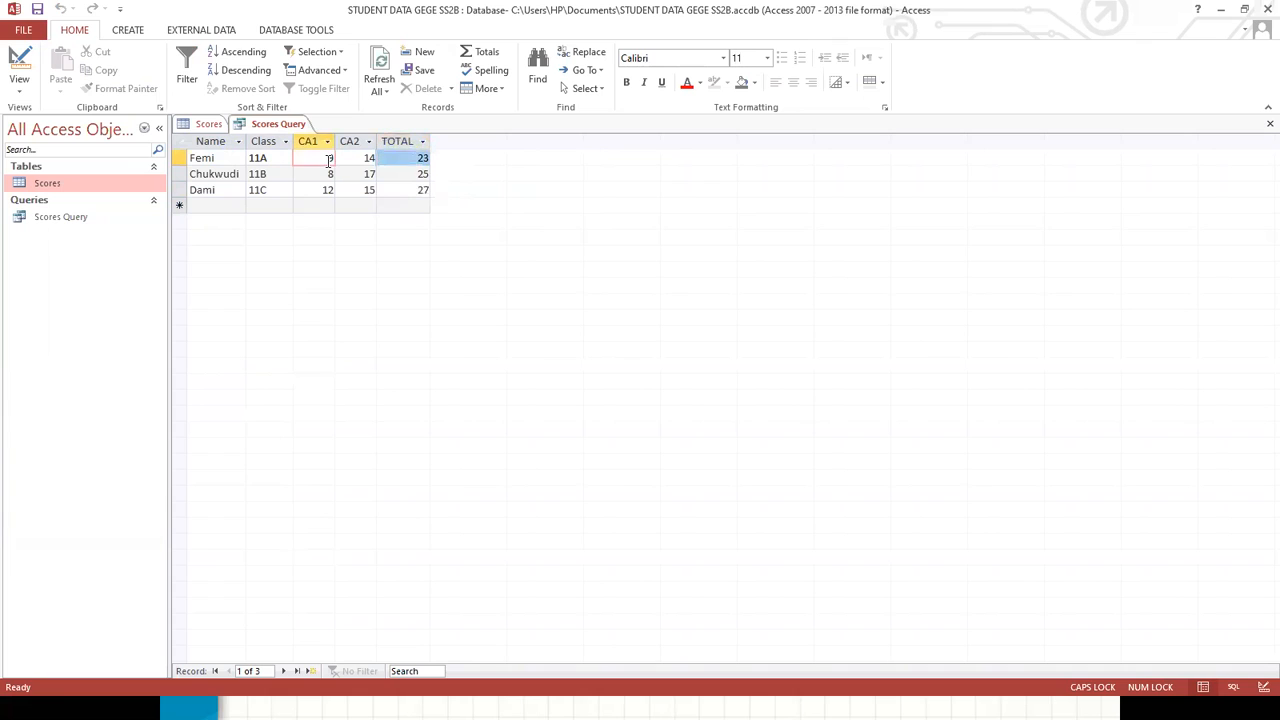
left_click(352, 158)
left_click(398, 160)
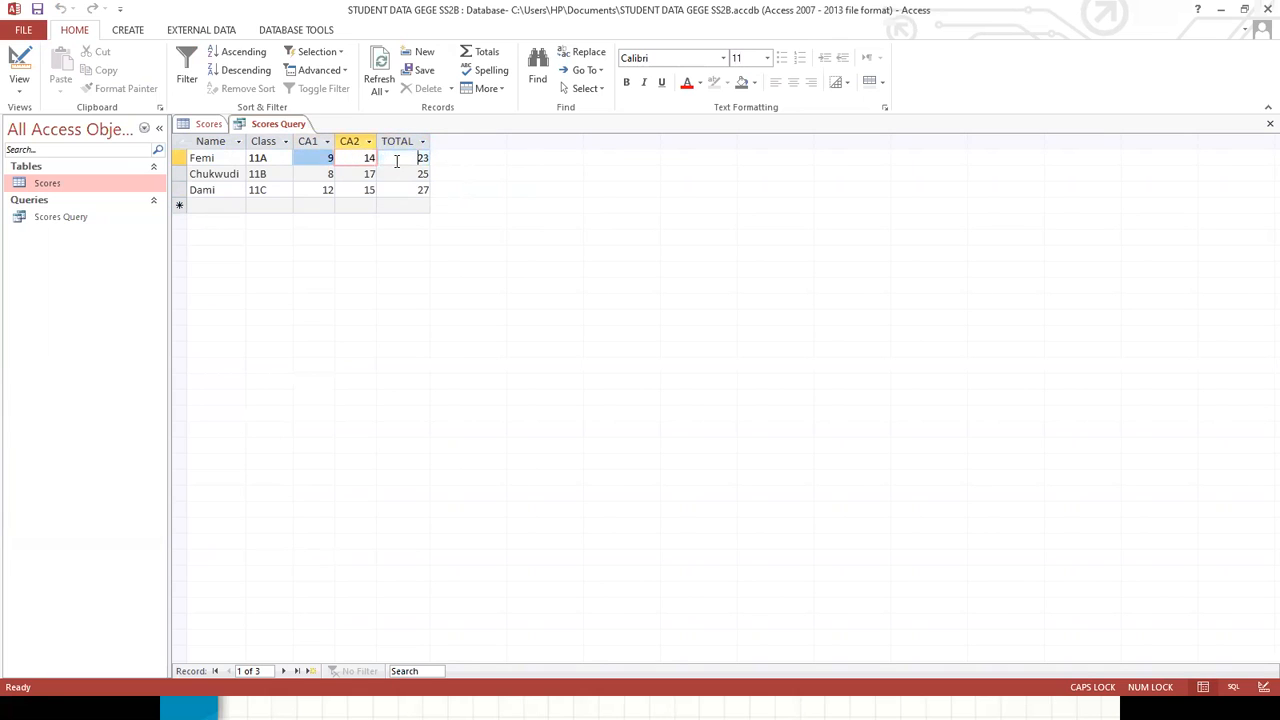
left_click(320, 171)
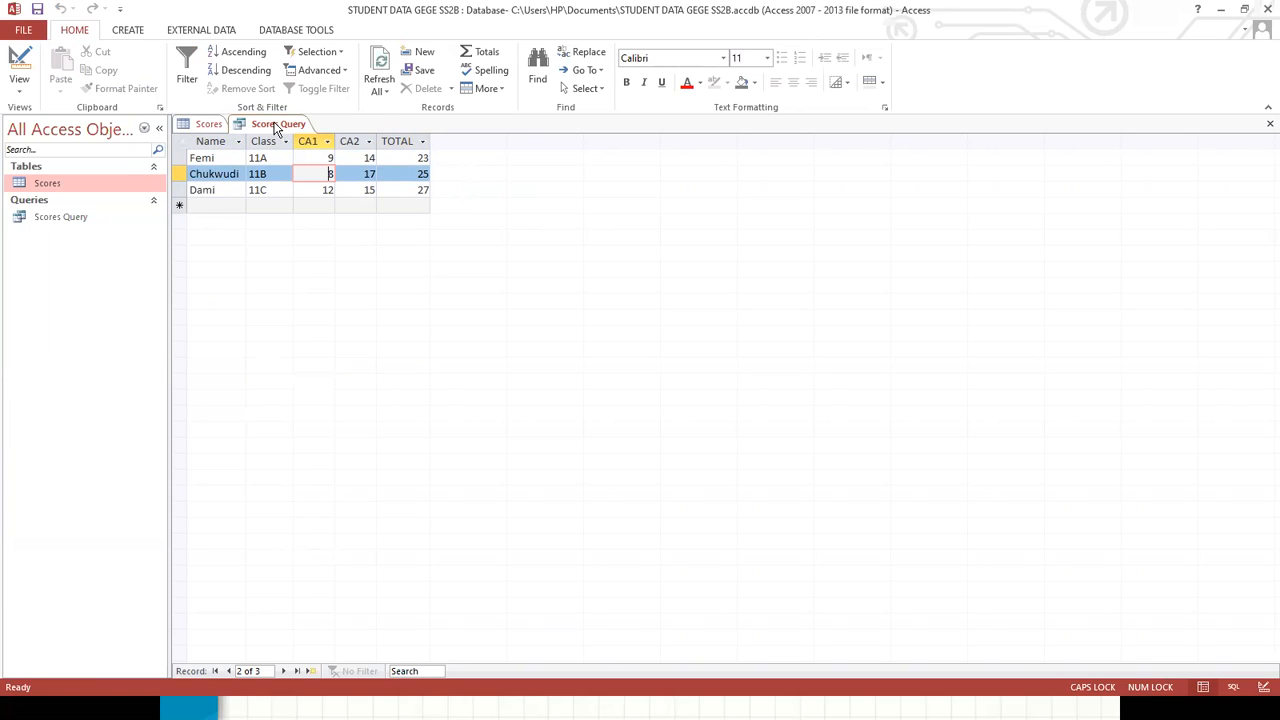
Show the Scores Query in SQL view and read the statement that calculates TOTAL
right_click(276, 129)
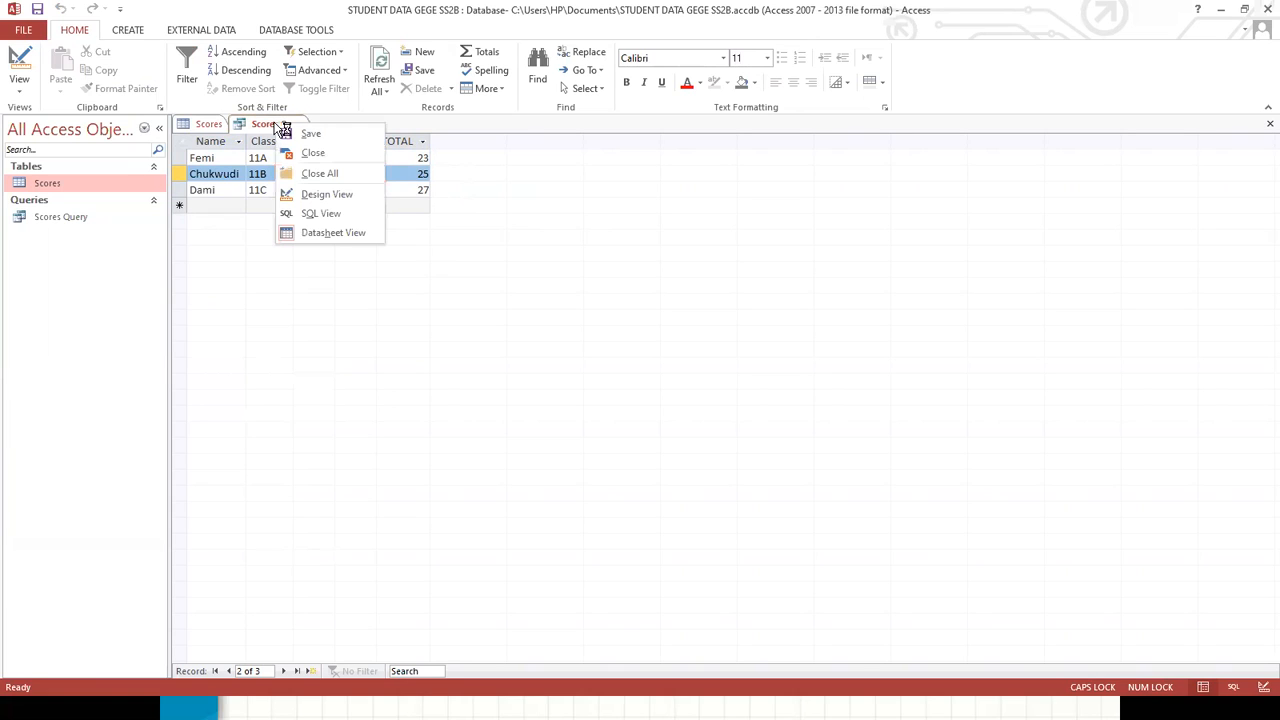
left_click(312, 220)
left_click(277, 163)
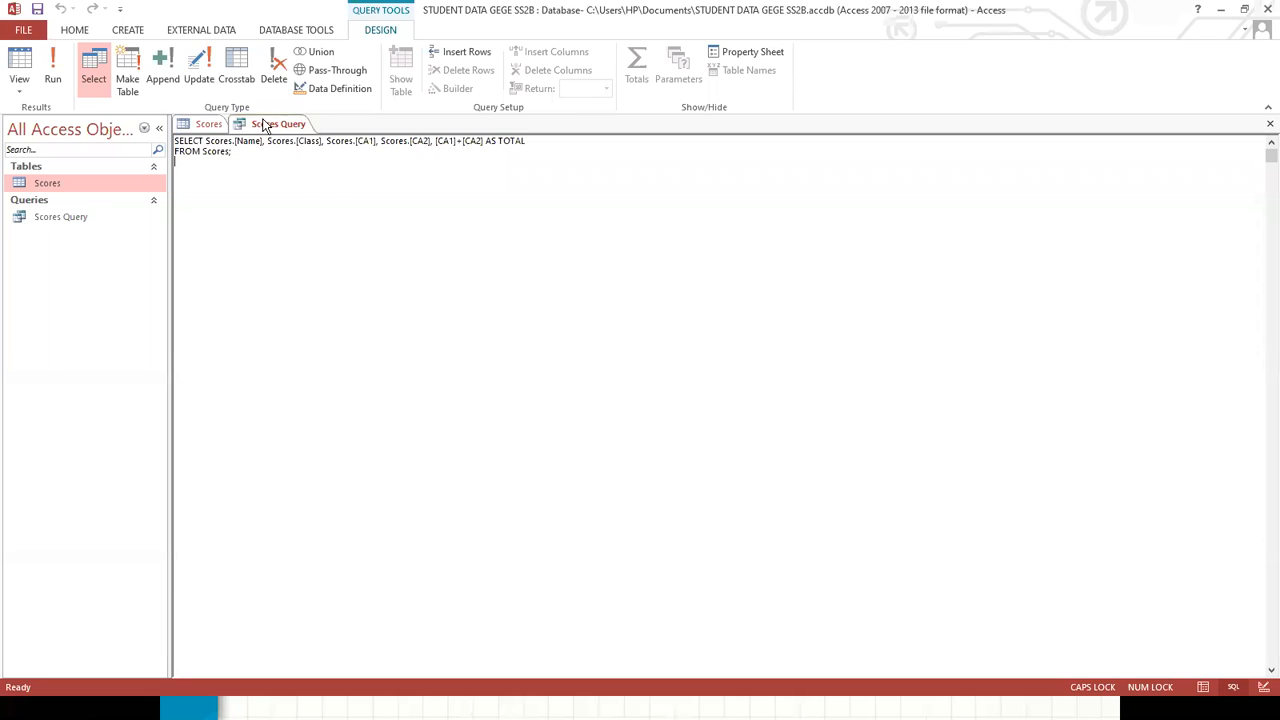
Sort the query by the Name field in ascending order in Design View and run it
right_click(264, 123)
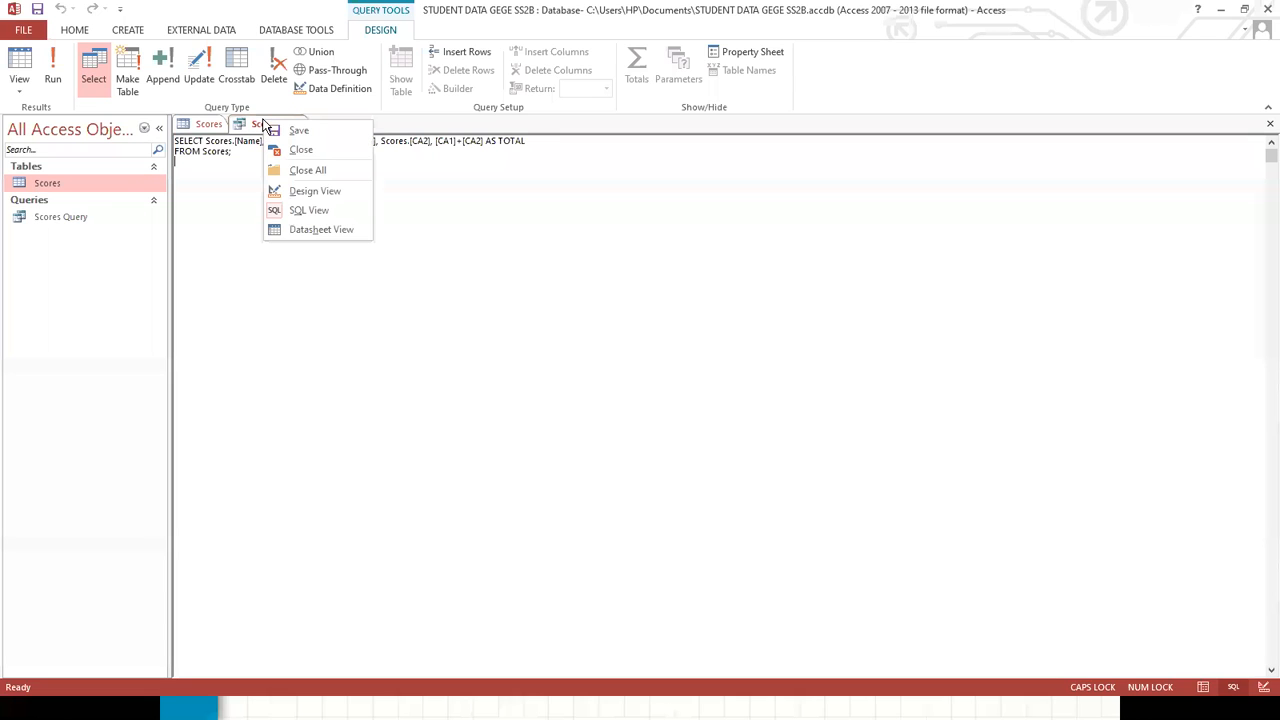
left_click(307, 190)
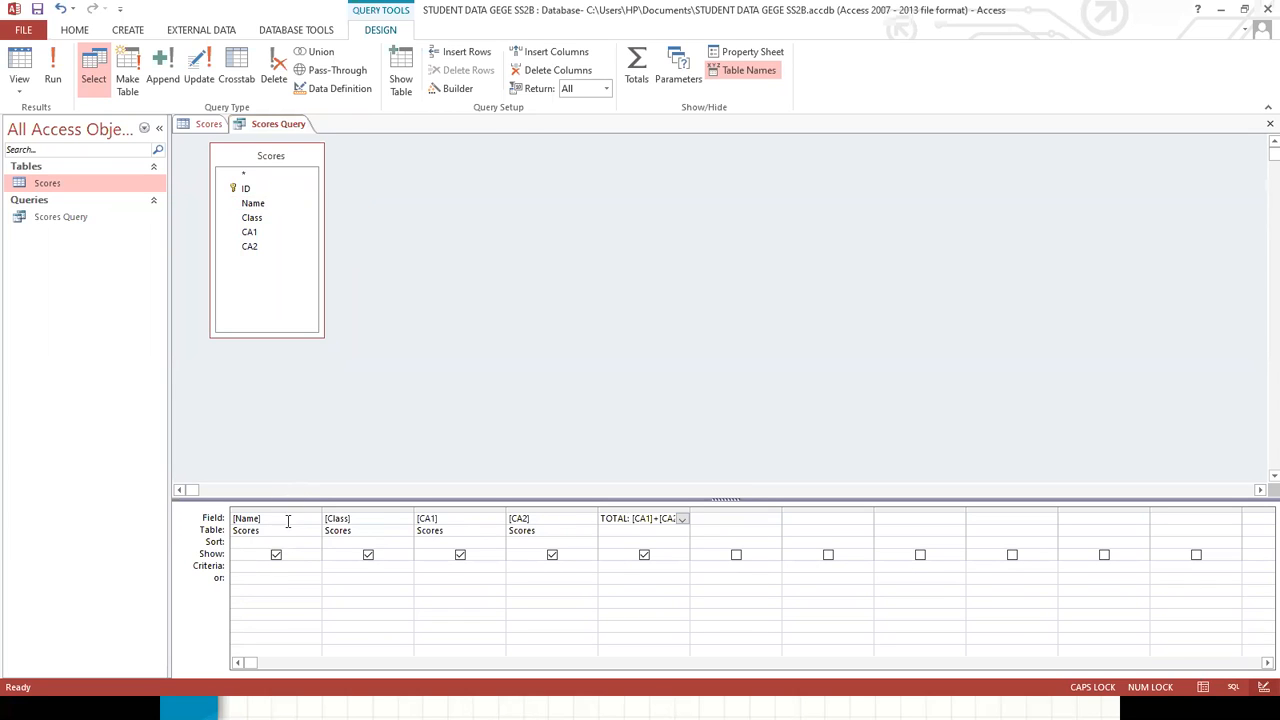
left_click(244, 542)
left_click(314, 545)
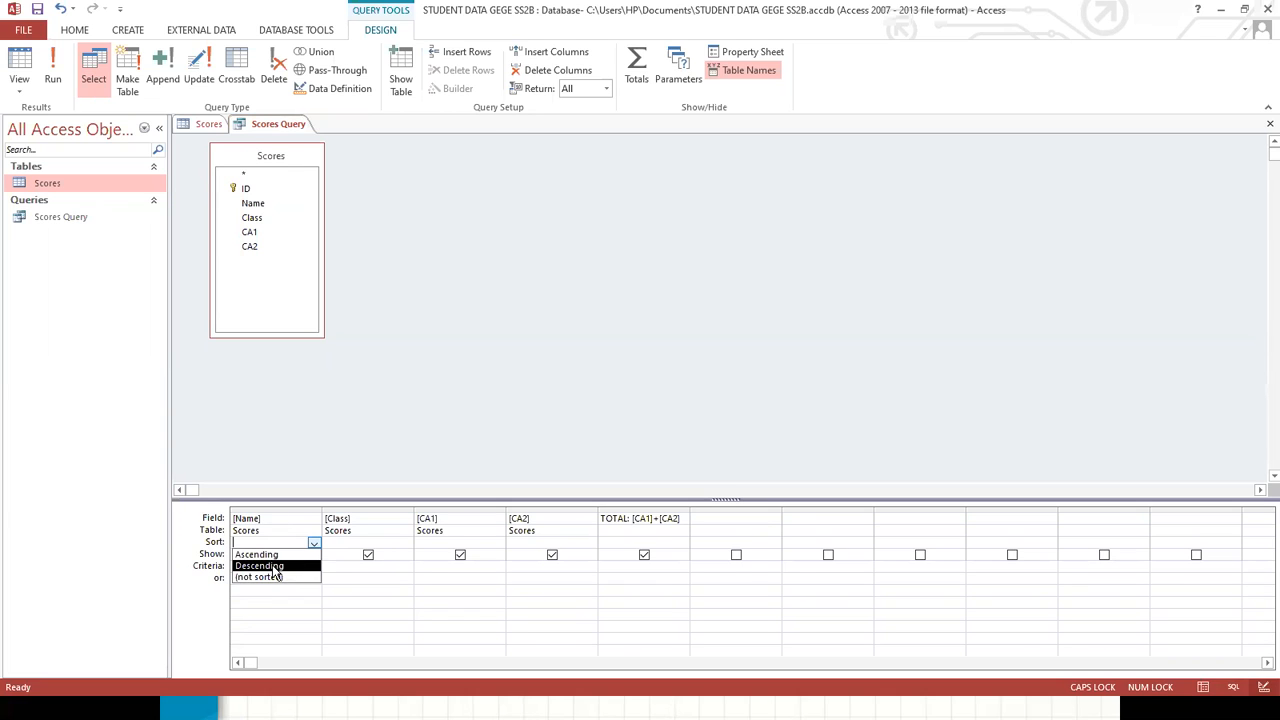
left_click(270, 554)
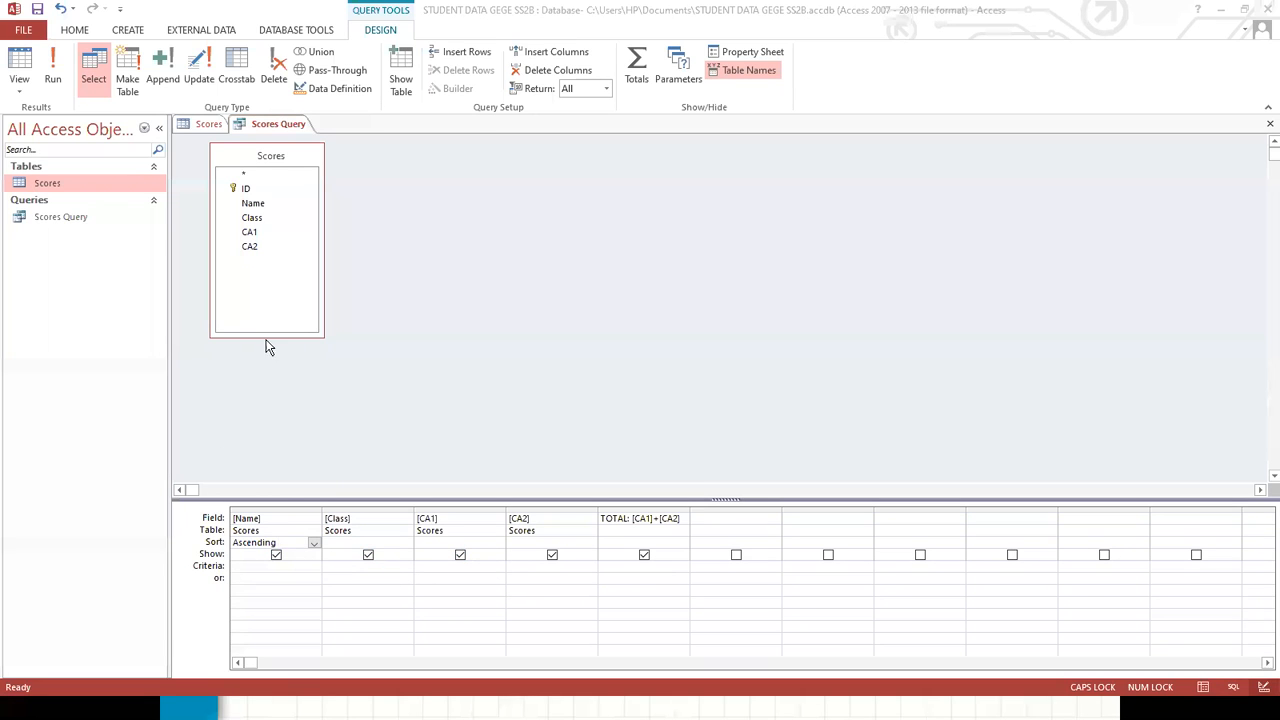
left_click(57, 65)
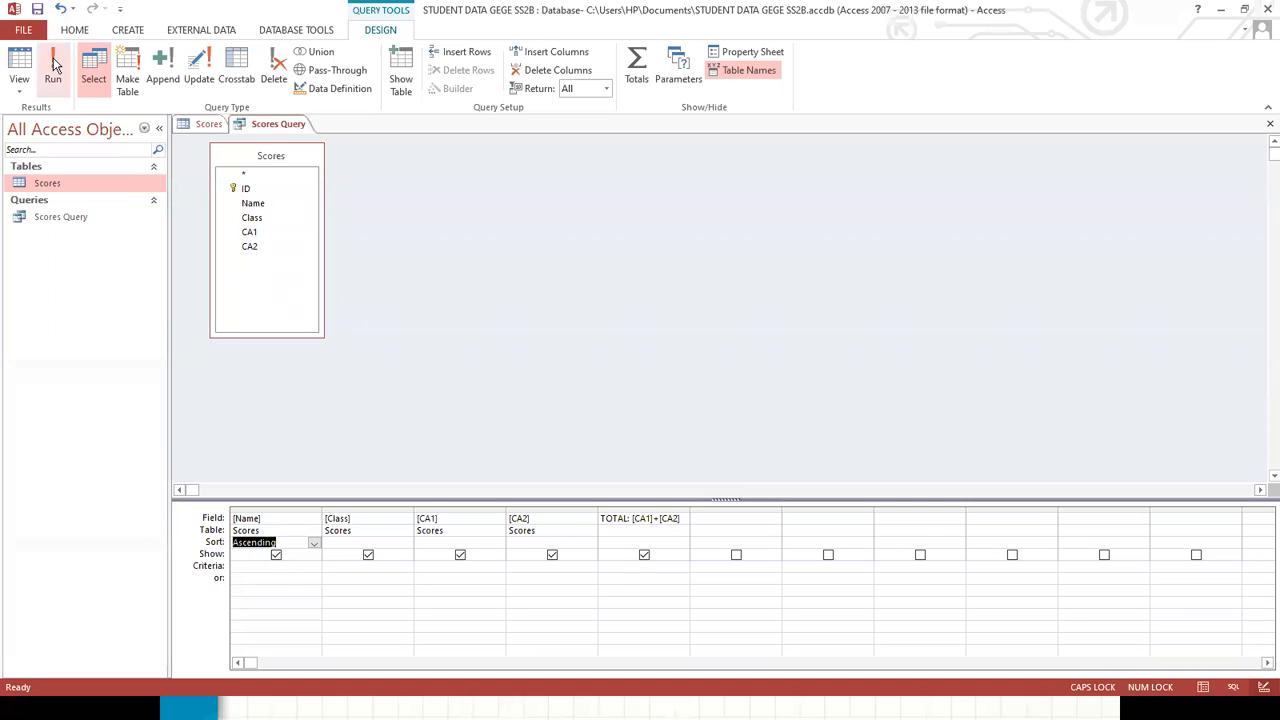
left_click(57, 65)
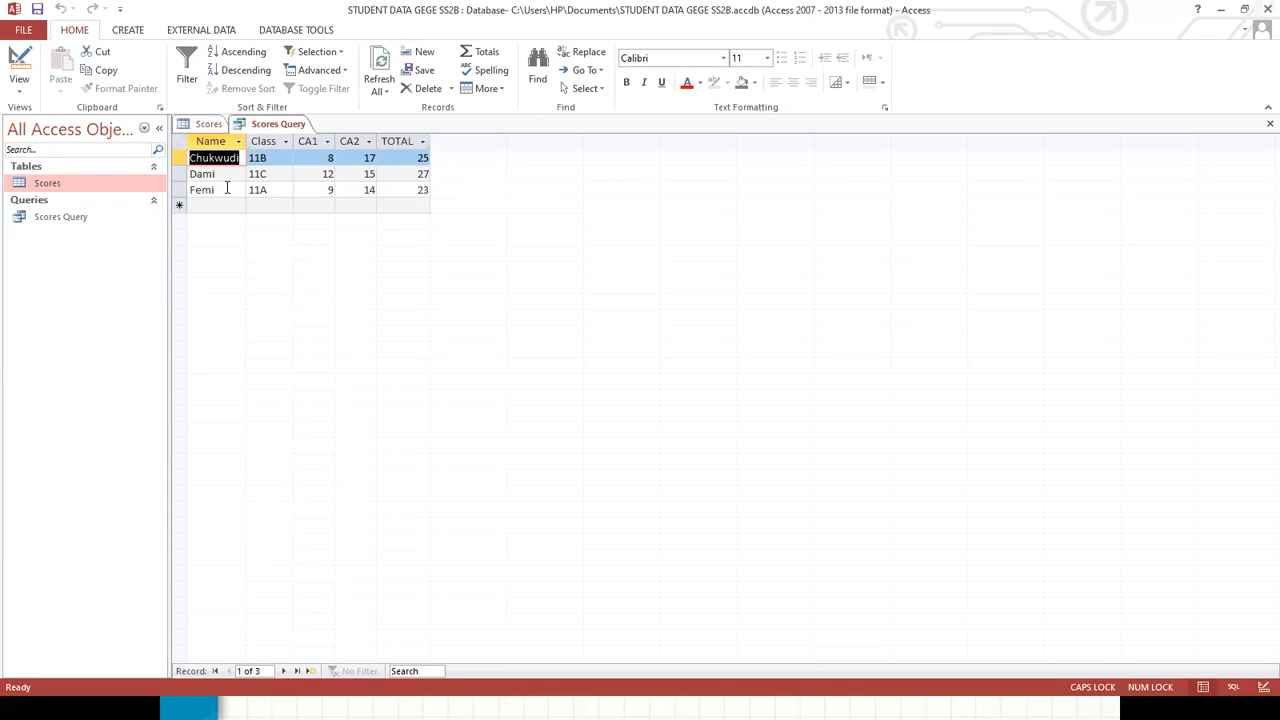
left_click(350, 140)
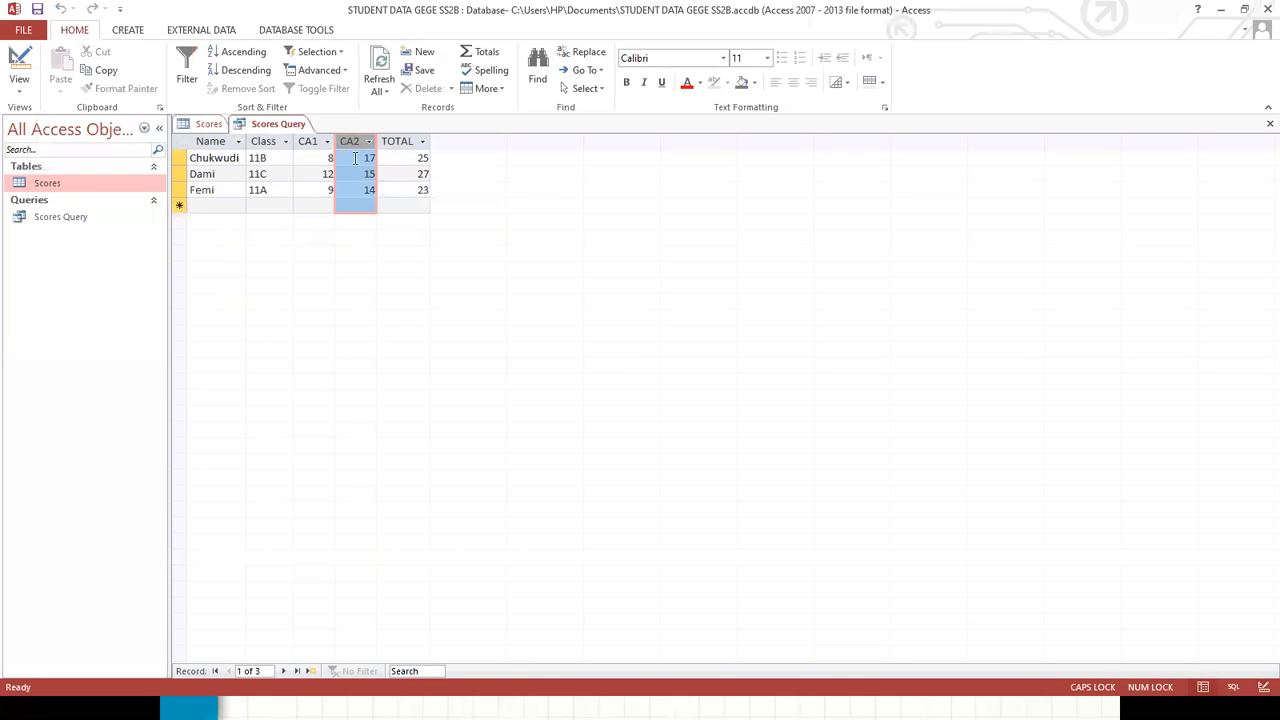
left_click(413, 141)
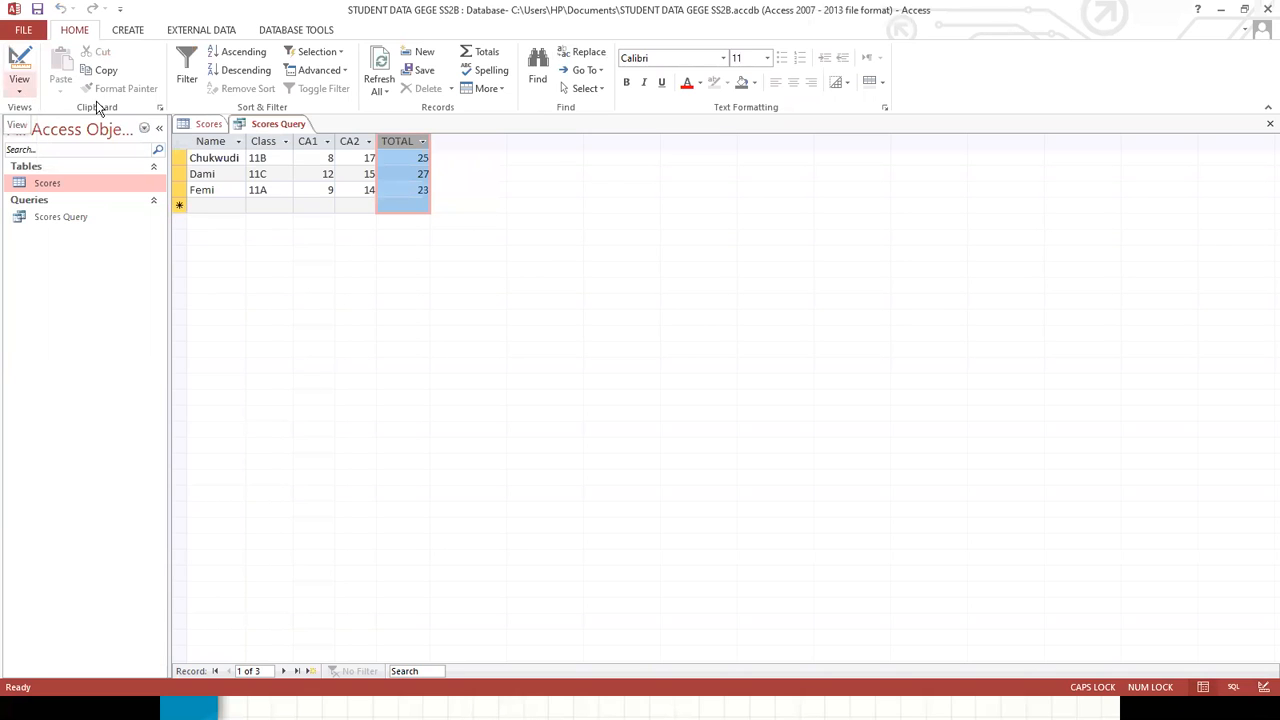
Return the query to Design View and set Scores as the table for the TOTAL field
right_click(273, 126)
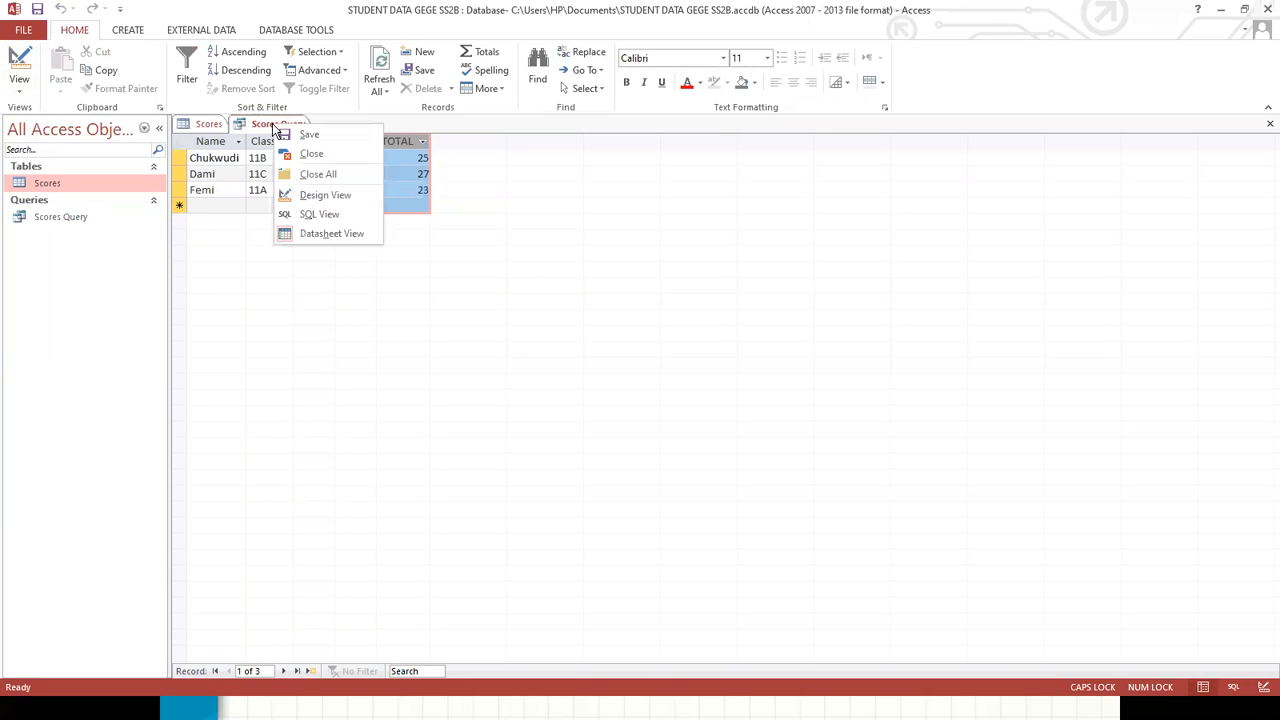
left_click(310, 191)
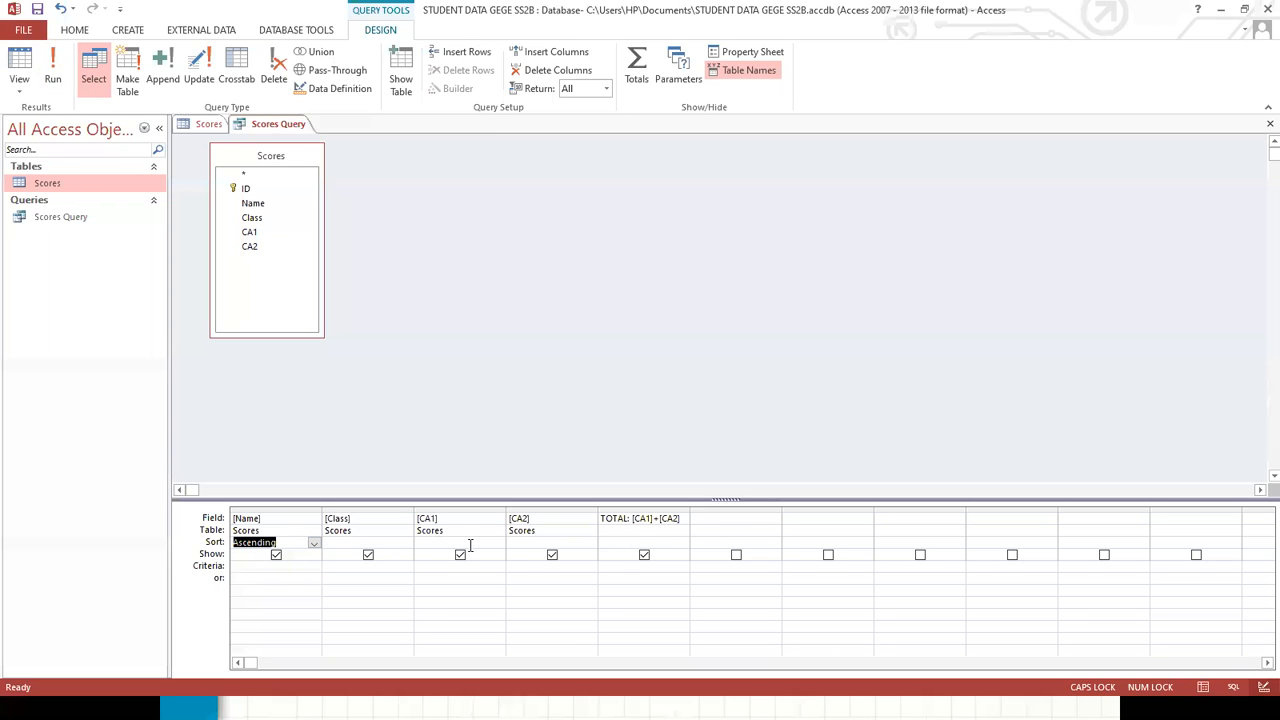
left_click(662, 532)
left_click(682, 533)
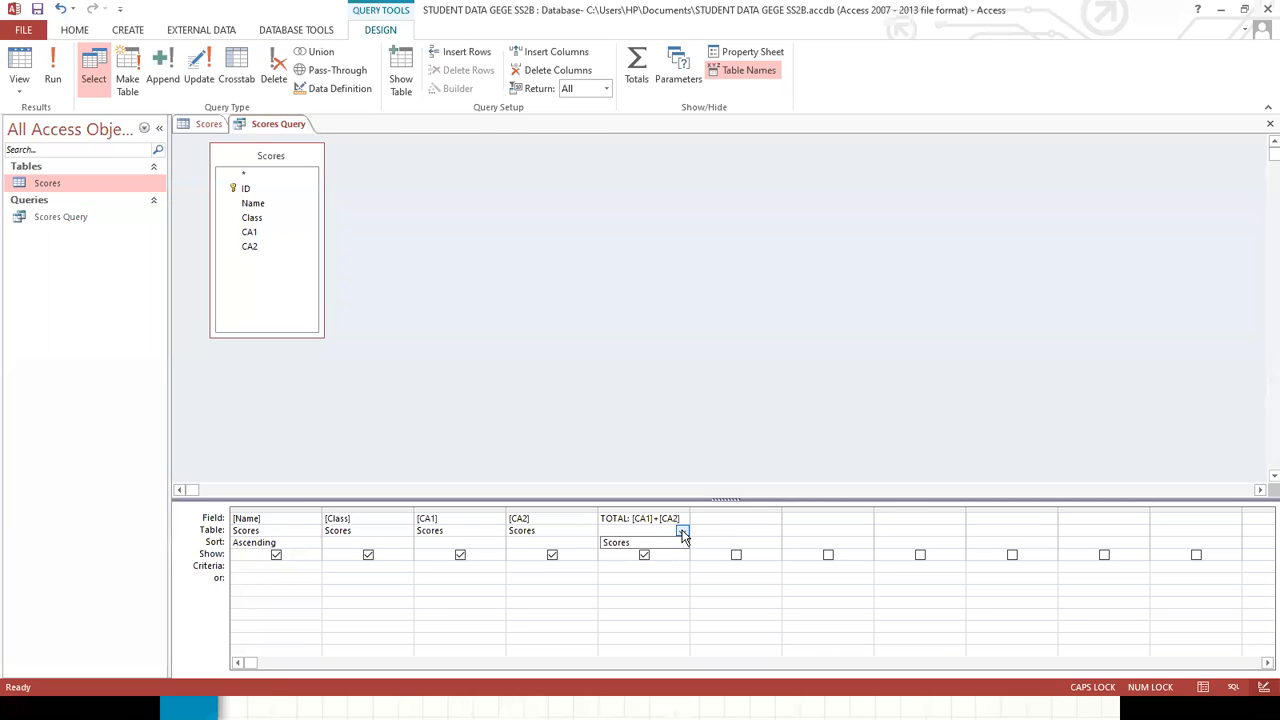
left_click(628, 545)
Set the Name field's sort order to (not sorted) in the query design
left_click(286, 543)
left_click(314, 543)
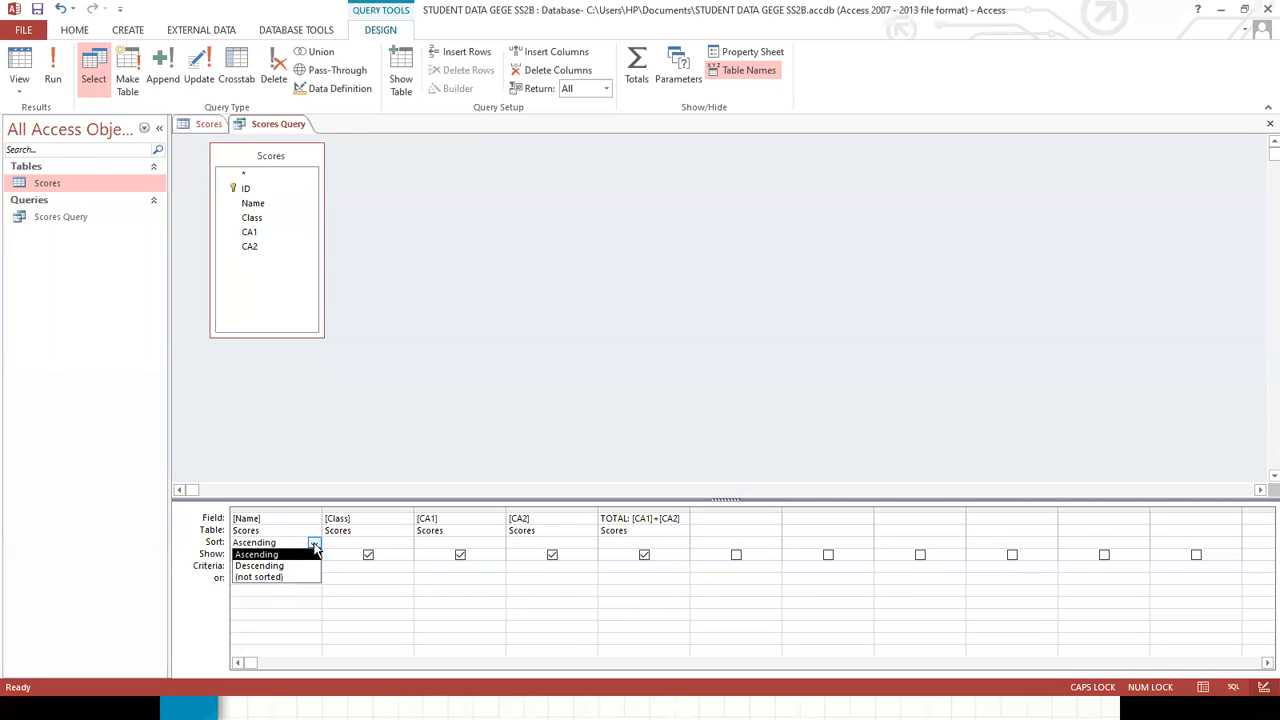
left_click(265, 576)
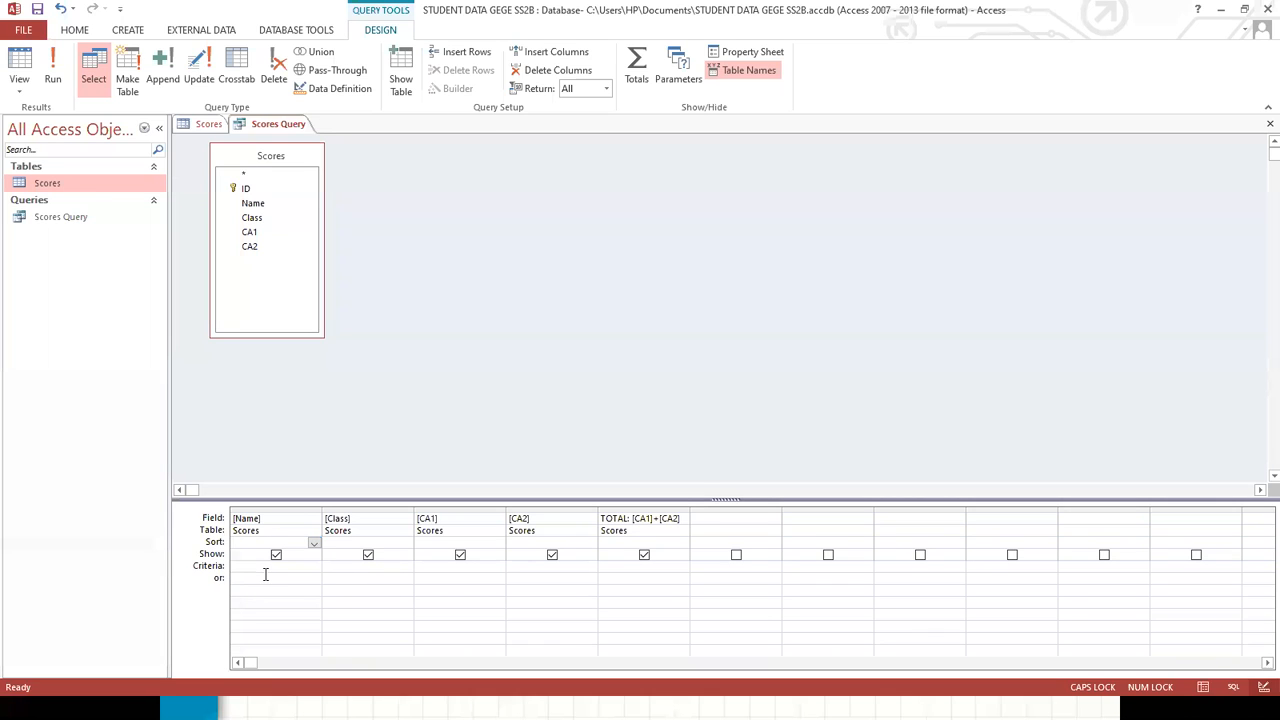
Sort the query by the TOTAL field in descending order, then run it to check the ranking
left_click(630, 541)
left_click(682, 543)
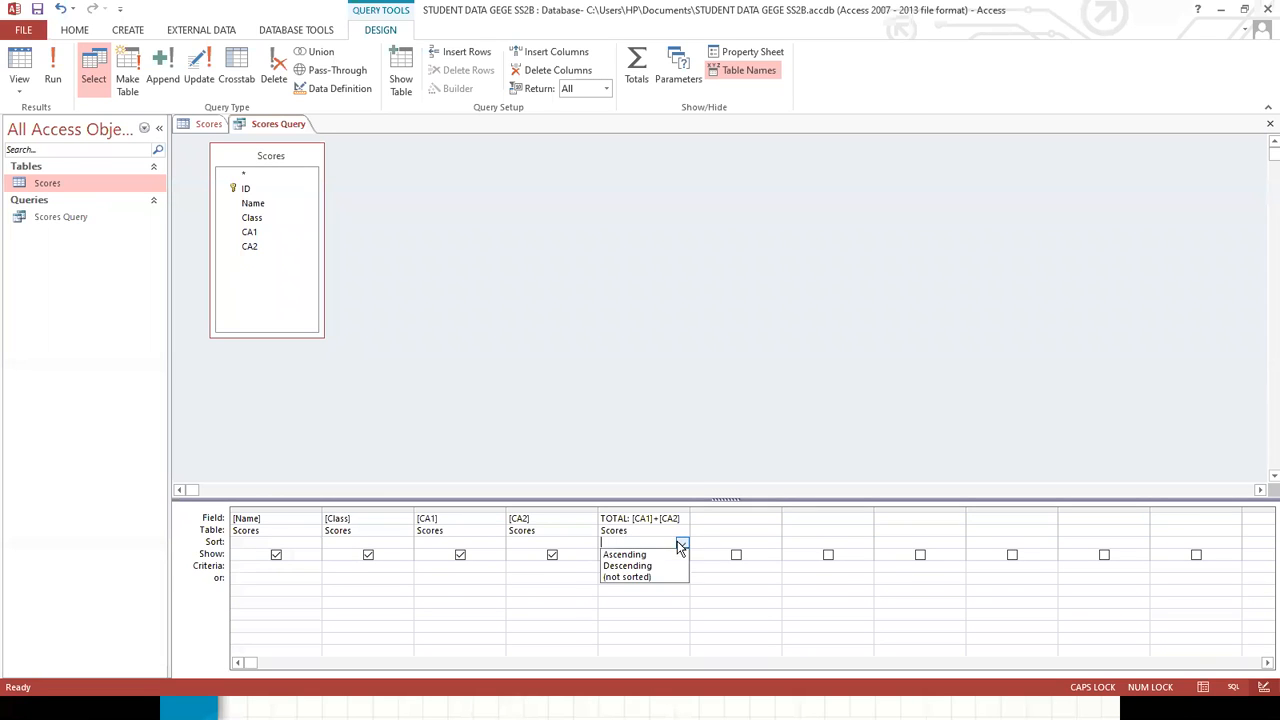
left_click(628, 566)
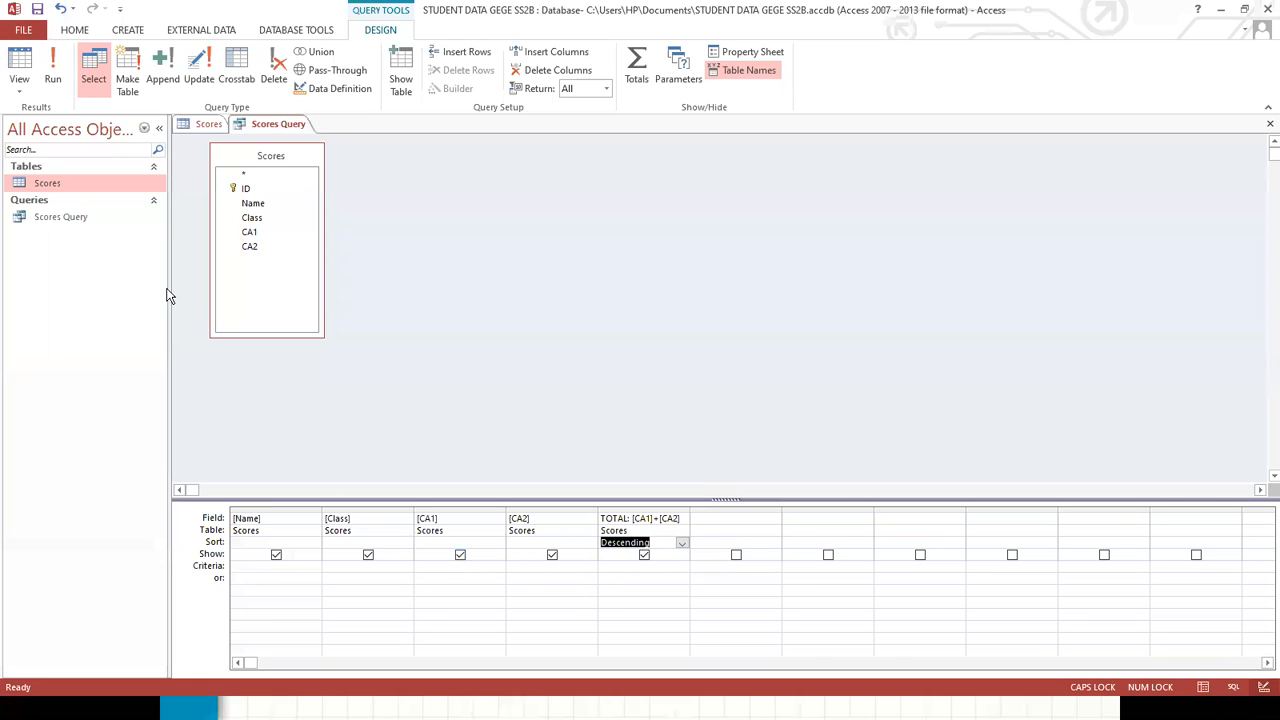
left_click(50, 72)
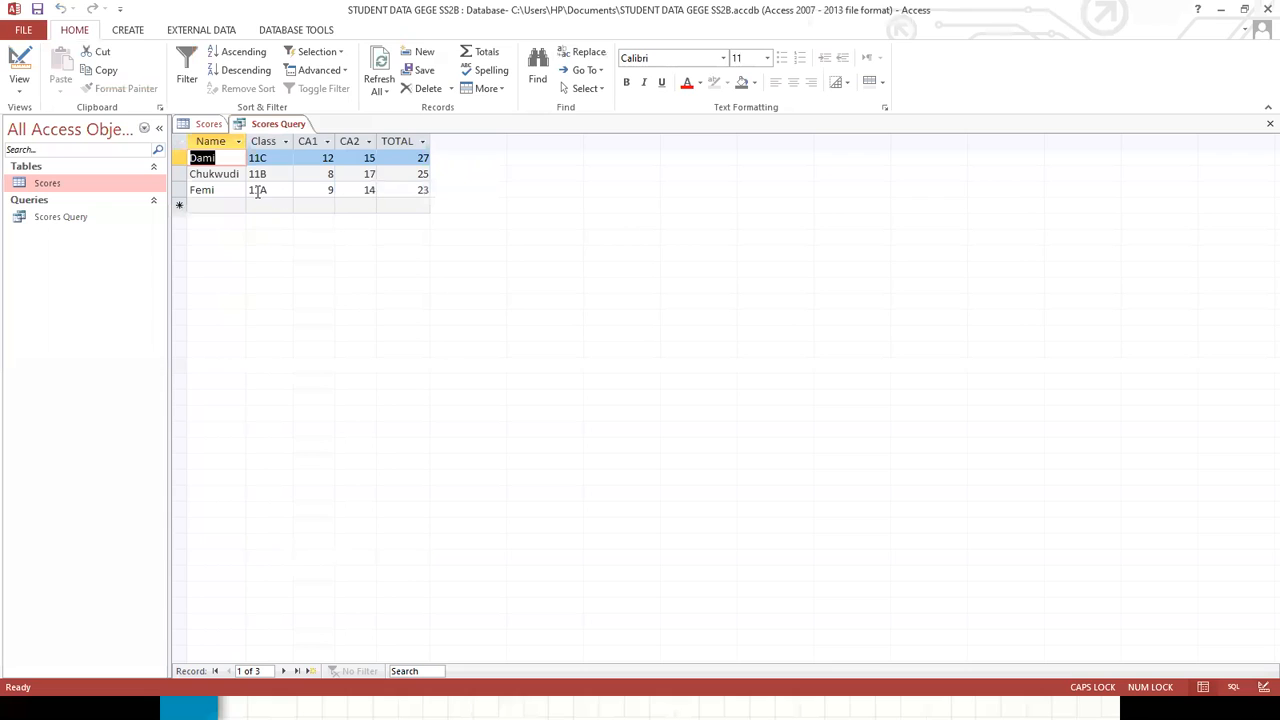
left_click(406, 142)
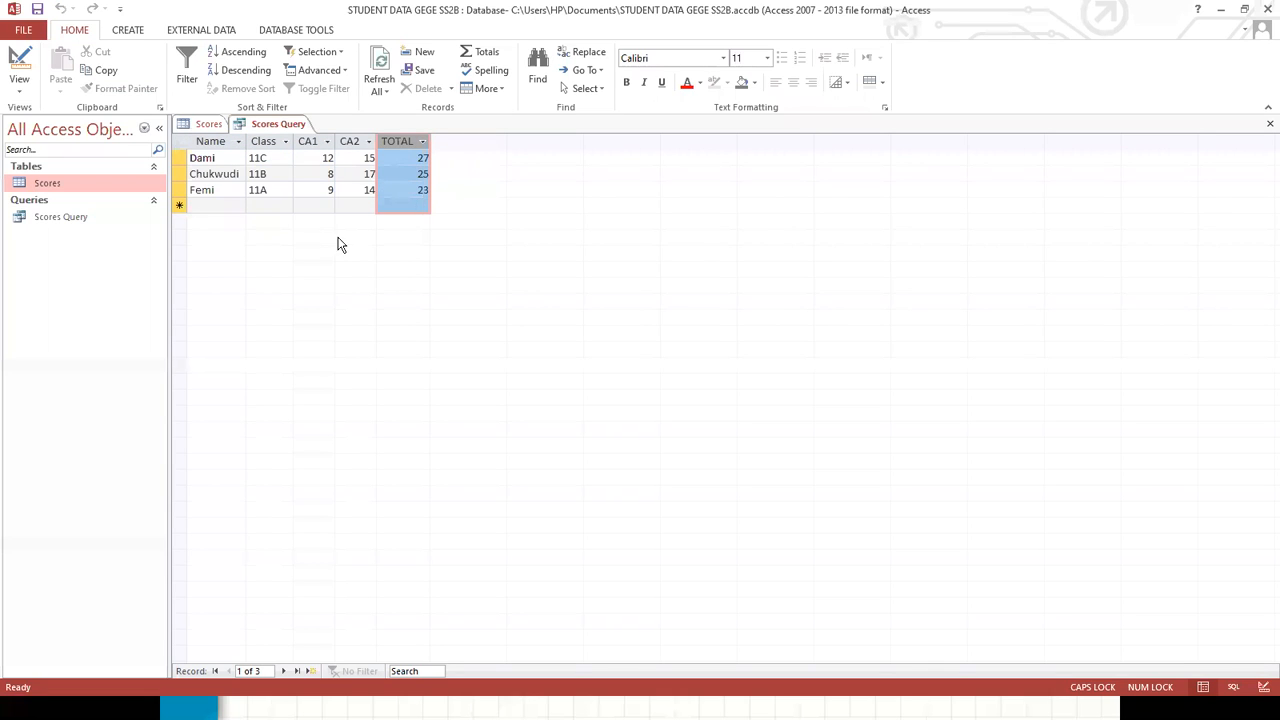
Examine the SQL statement of the sorted query, including its ORDER BY clause
right_click(268, 127)
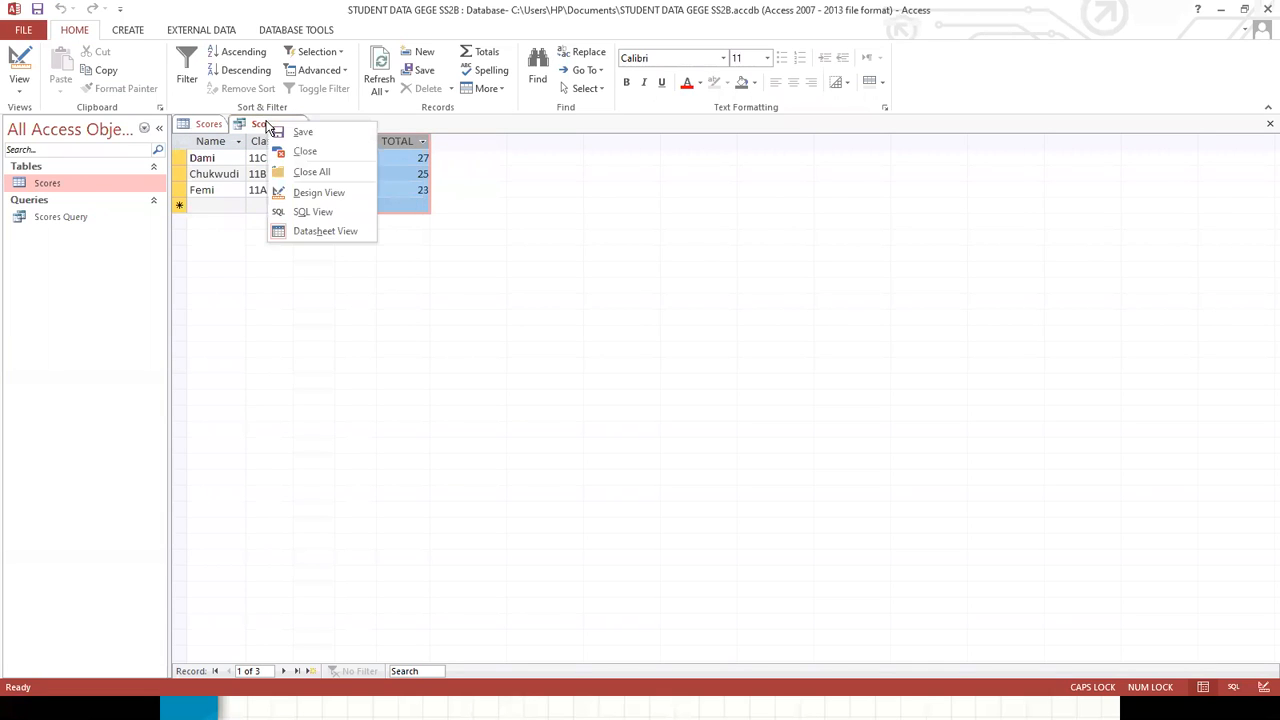
left_click(294, 211)
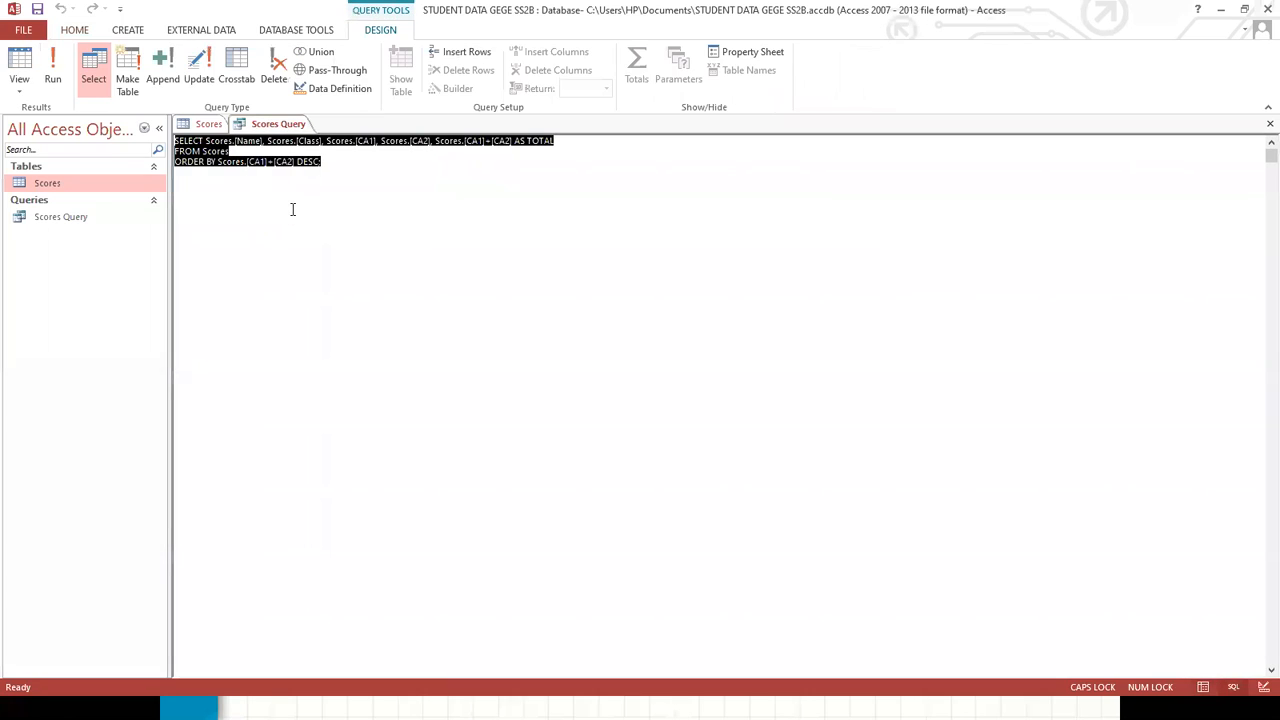
left_click(332, 161)
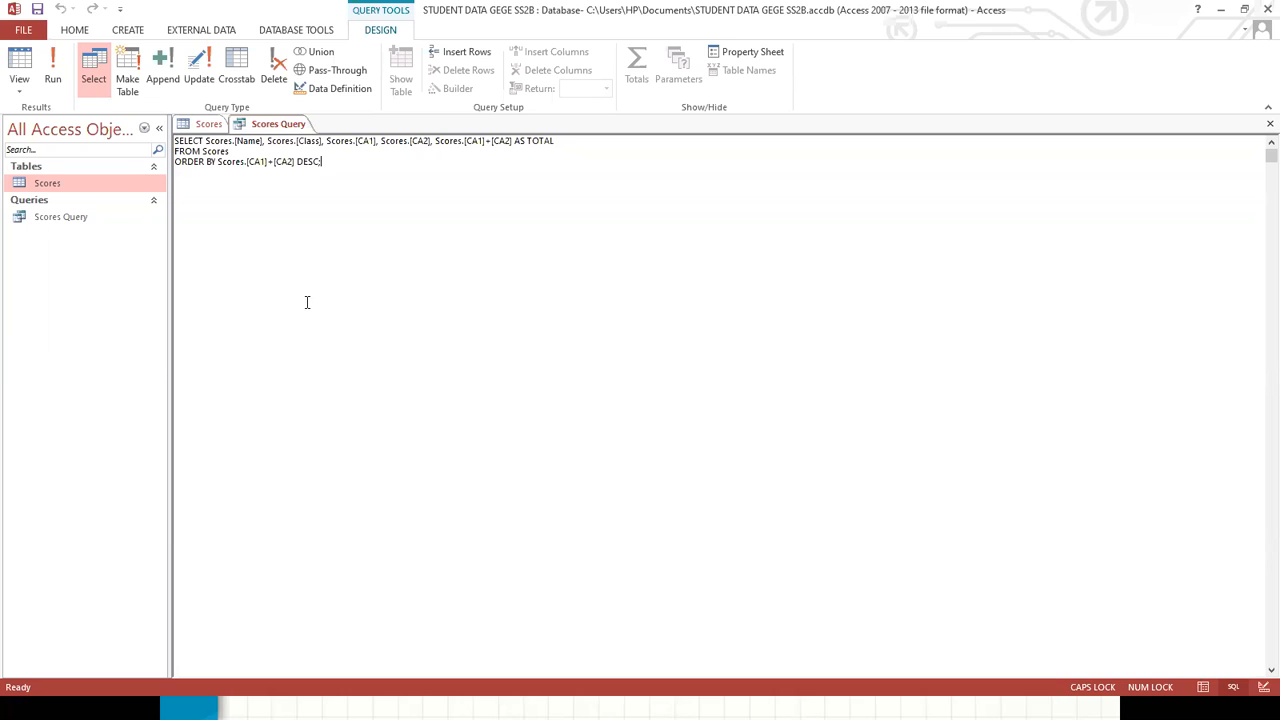
left_click(285, 152)
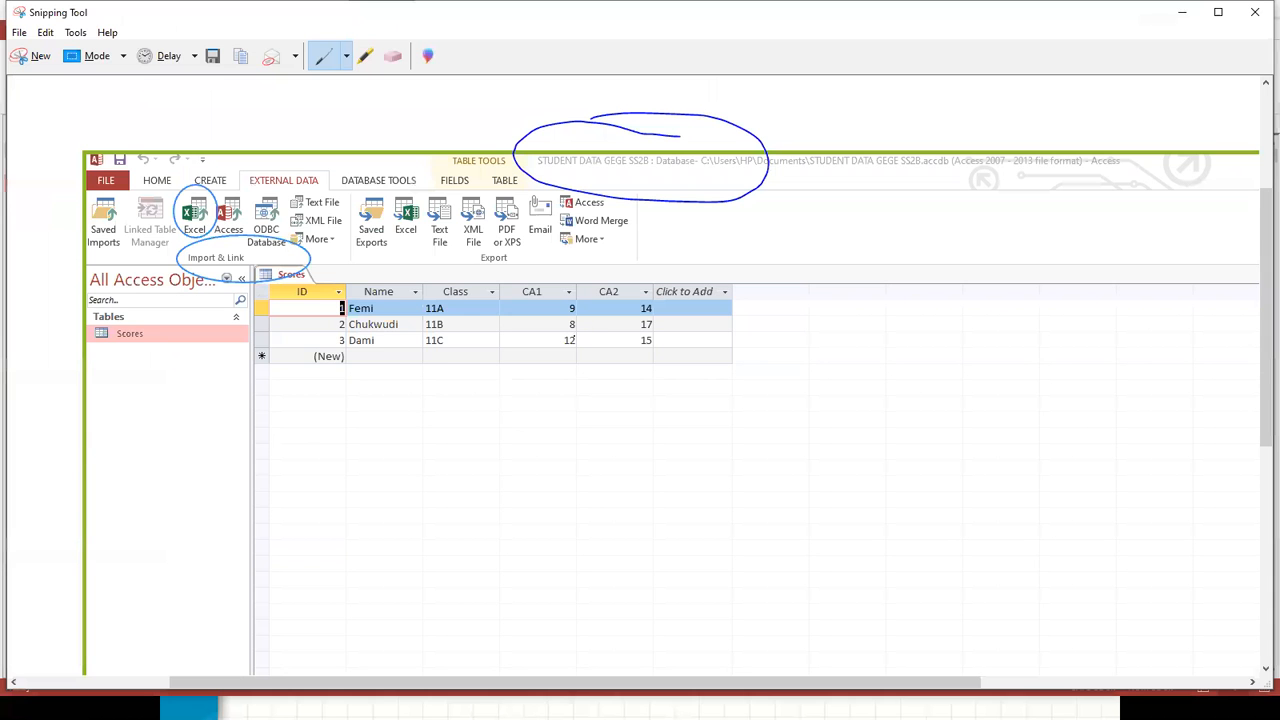
In Snipping Tool, capture the full Access window showing the SQL statement and circle the Query Tools and database title area with the pen
left_click(30, 55)
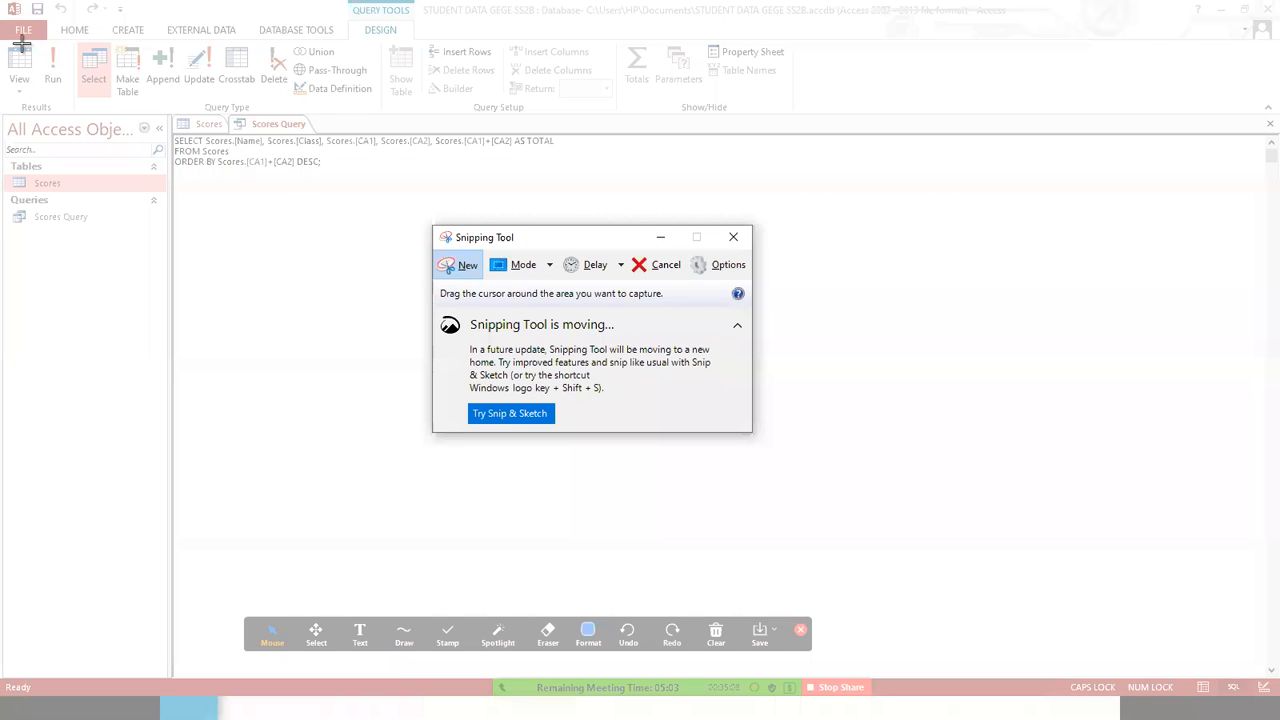
left_click_drag(12, 10, 1276, 716)
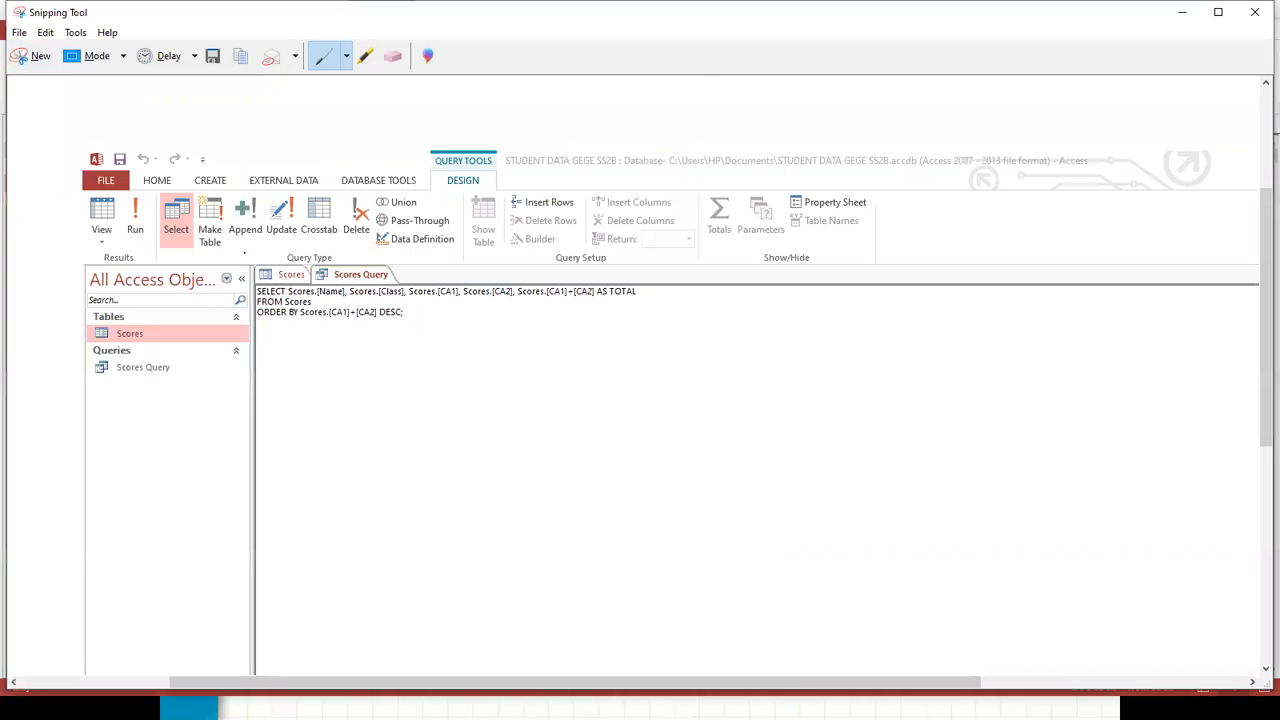
mouse_move(739, 143)
left_mouse_down()
mouse_move(562, 122)
mouse_move(424, 200)
mouse_move(770, 190)
mouse_move(712, 131)
left_mouse_up()
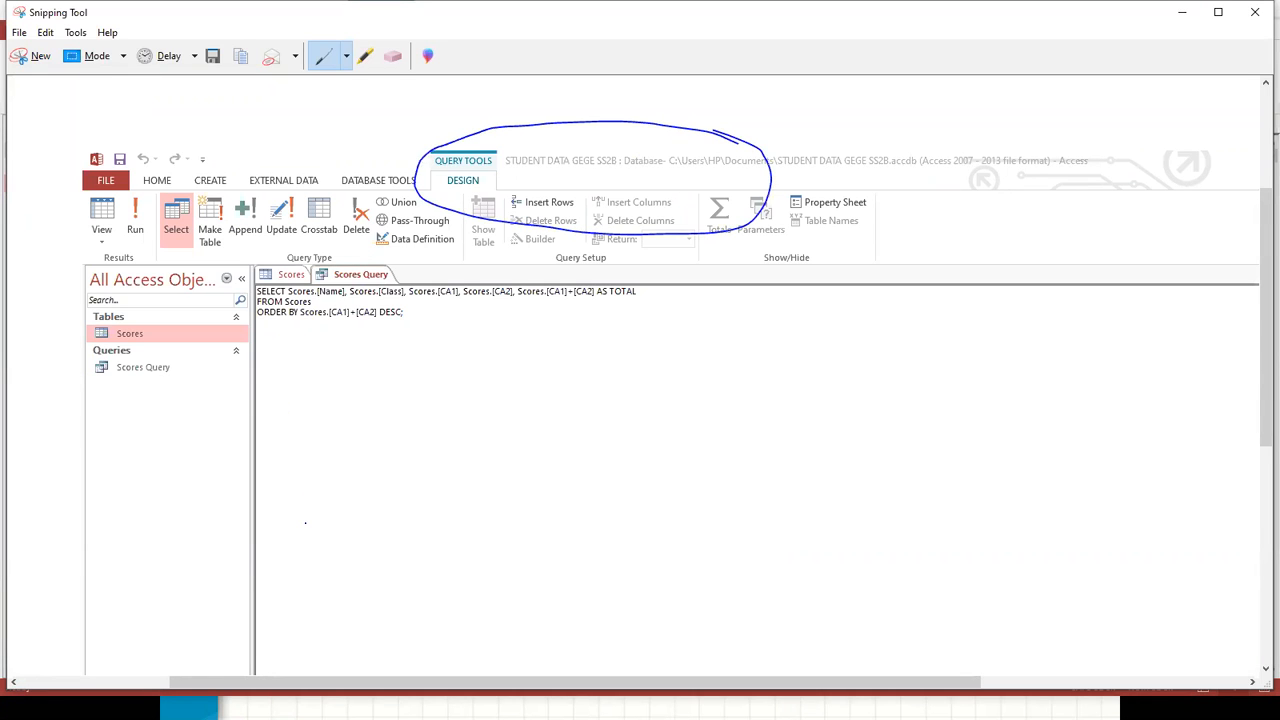